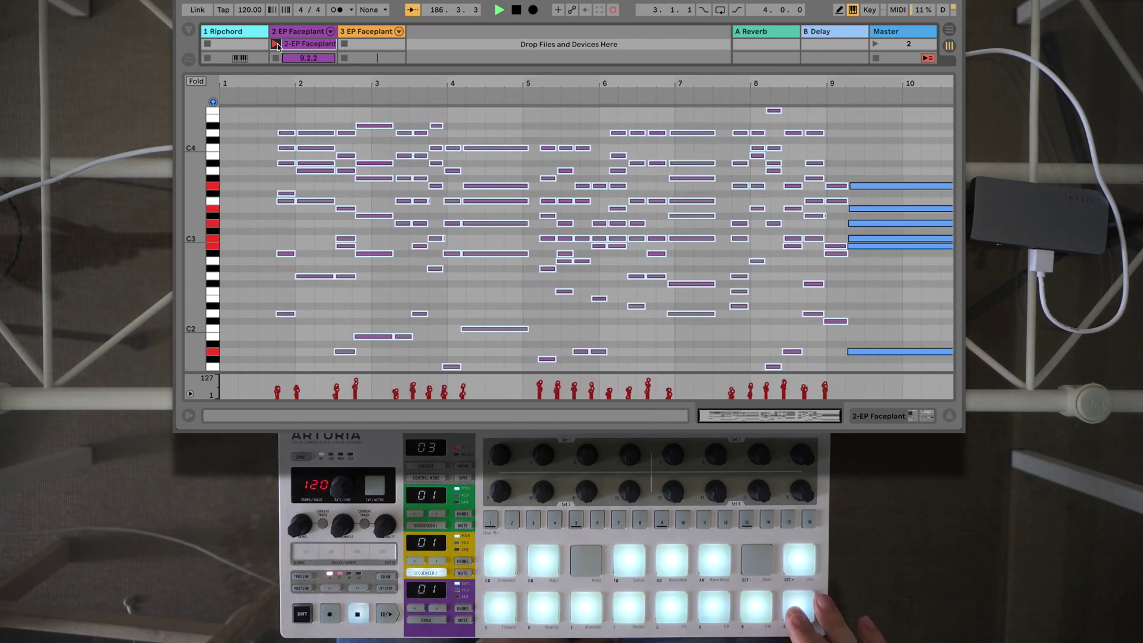
# Stop recording the EP Faceplant chord clip, show the Ripchord track, and deselect the recorded notes
pyautogui.click(276, 44)
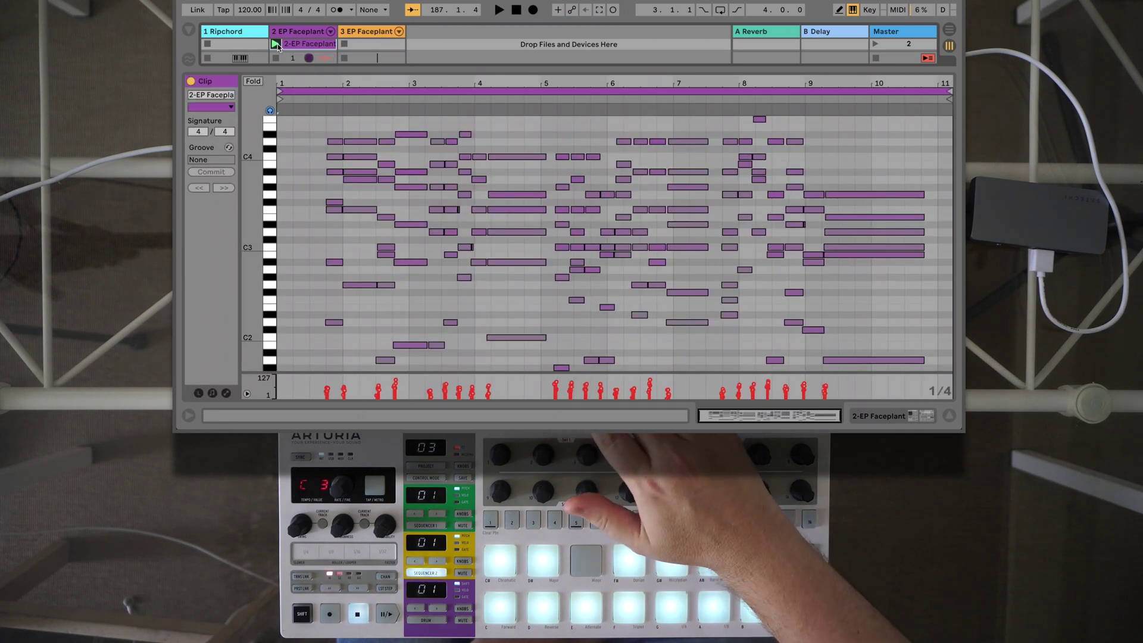
pyautogui.click(250, 34)
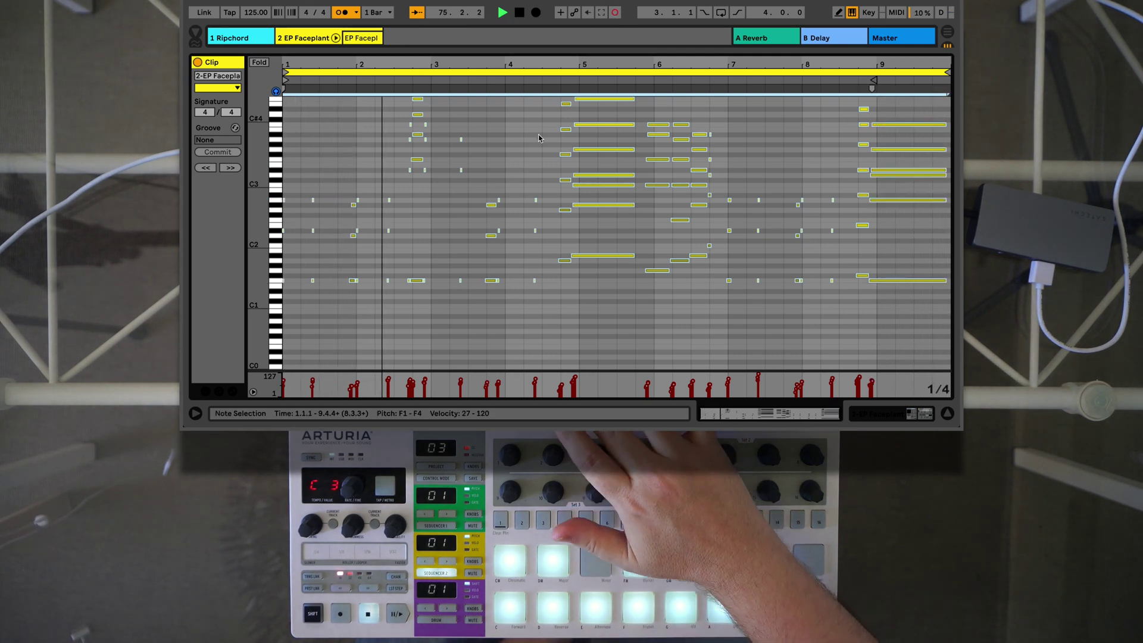
pyautogui.click(524, 154)
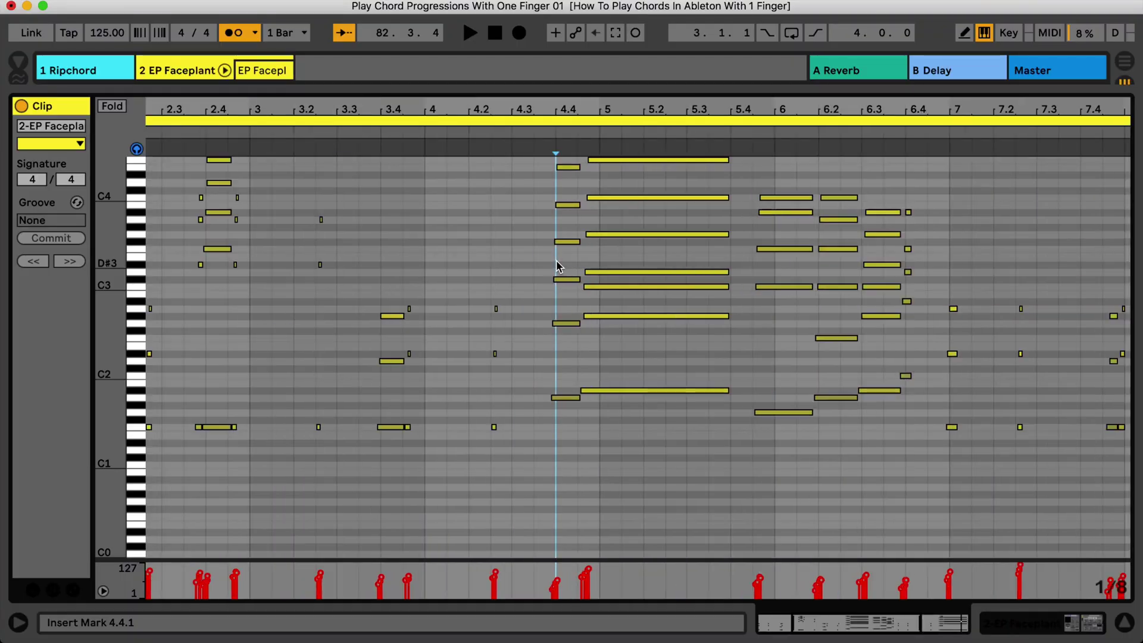
# Scroll around the recorded chord notes in the piano roll
pyautogui.scroll(5, 556, 260)
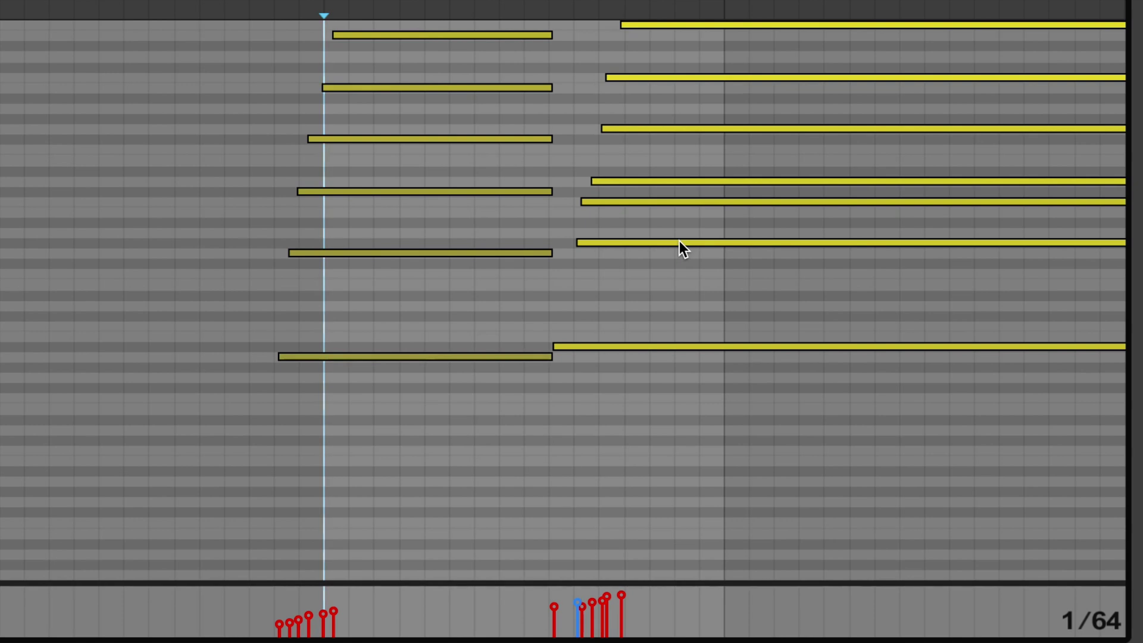
pyautogui.scroll(-10, 679, 240)
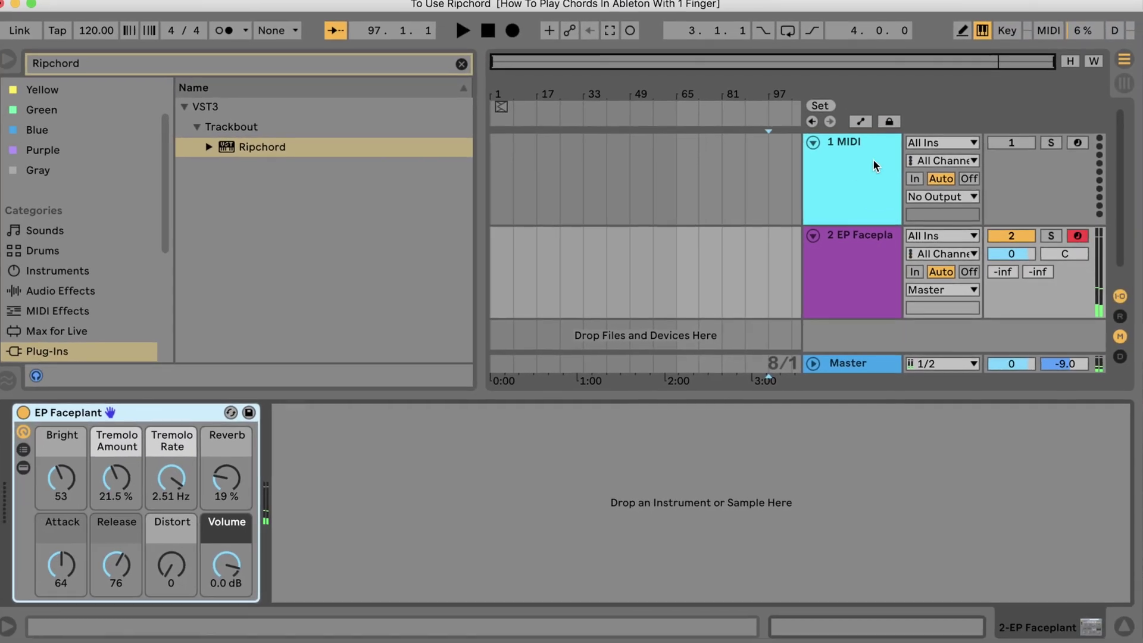
# Load Ripchord onto the empty MIDI track 1 and set its Monitor to In
pyautogui.click(874, 173)
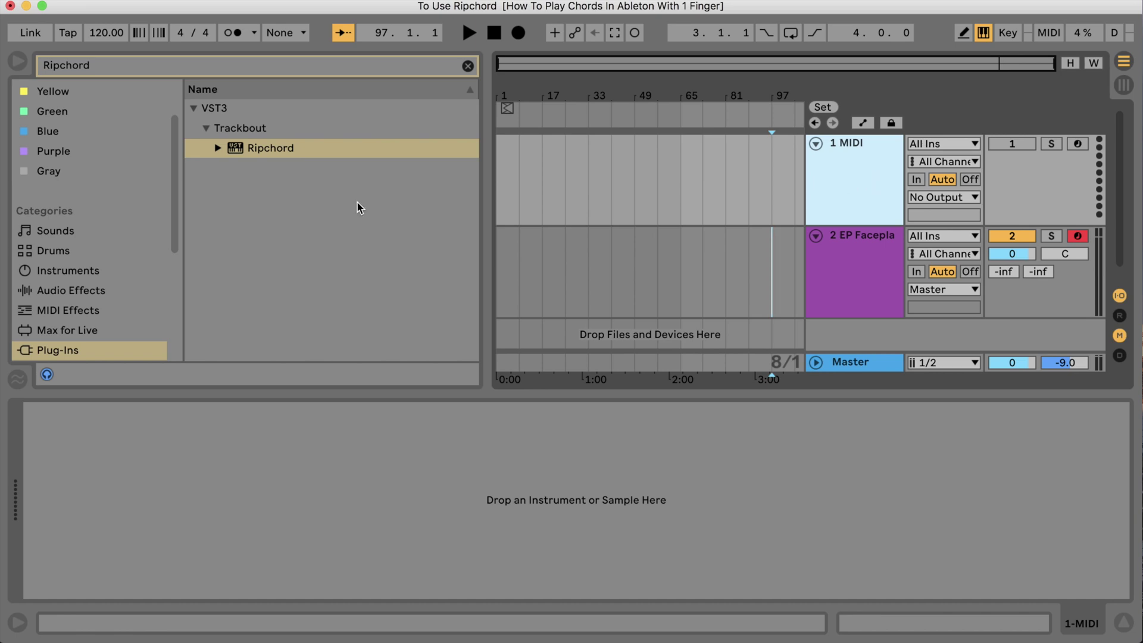
pyautogui.doubleClick(236, 149)
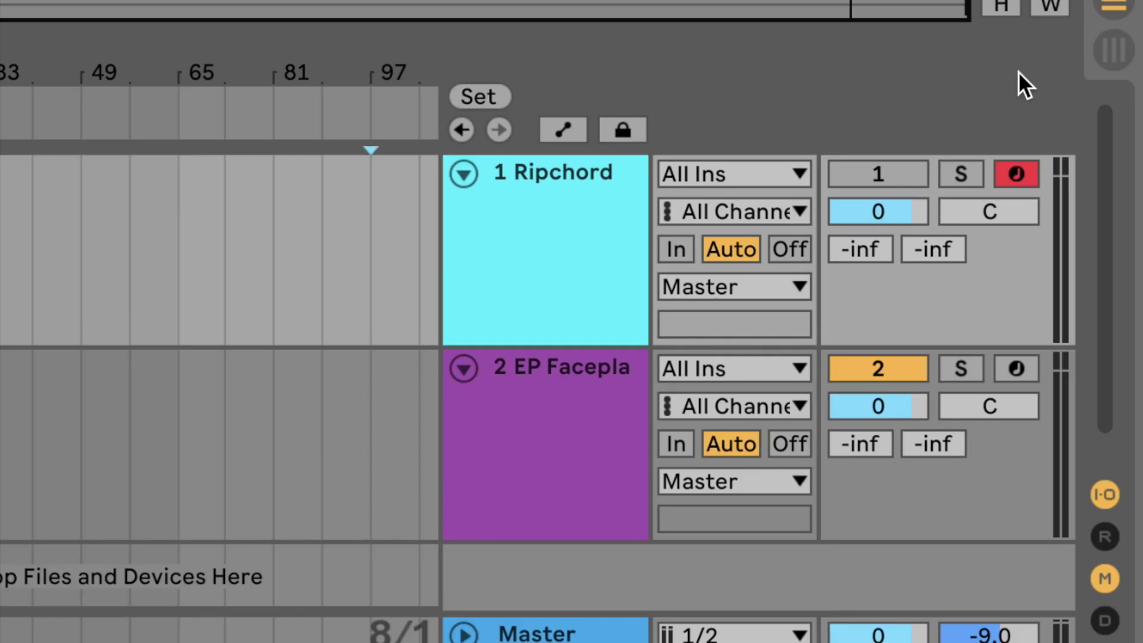
pyautogui.click(676, 249)
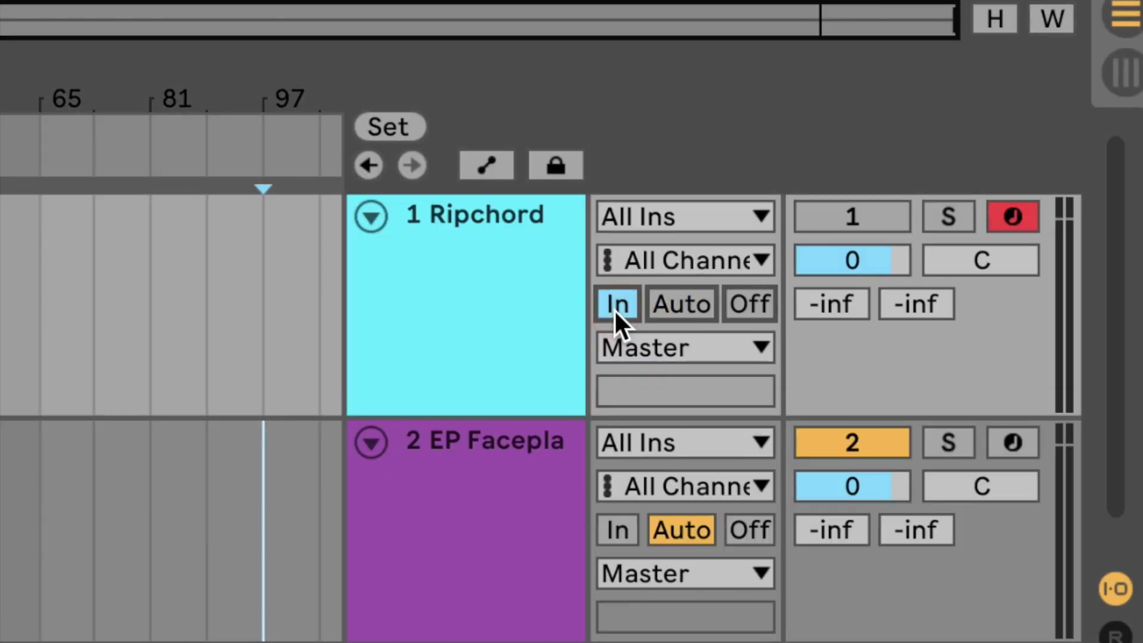
# Route EP Faceplant's MIDI From to 1-Ripchord / Ripchord and arm the track
pyautogui.click(672, 445)
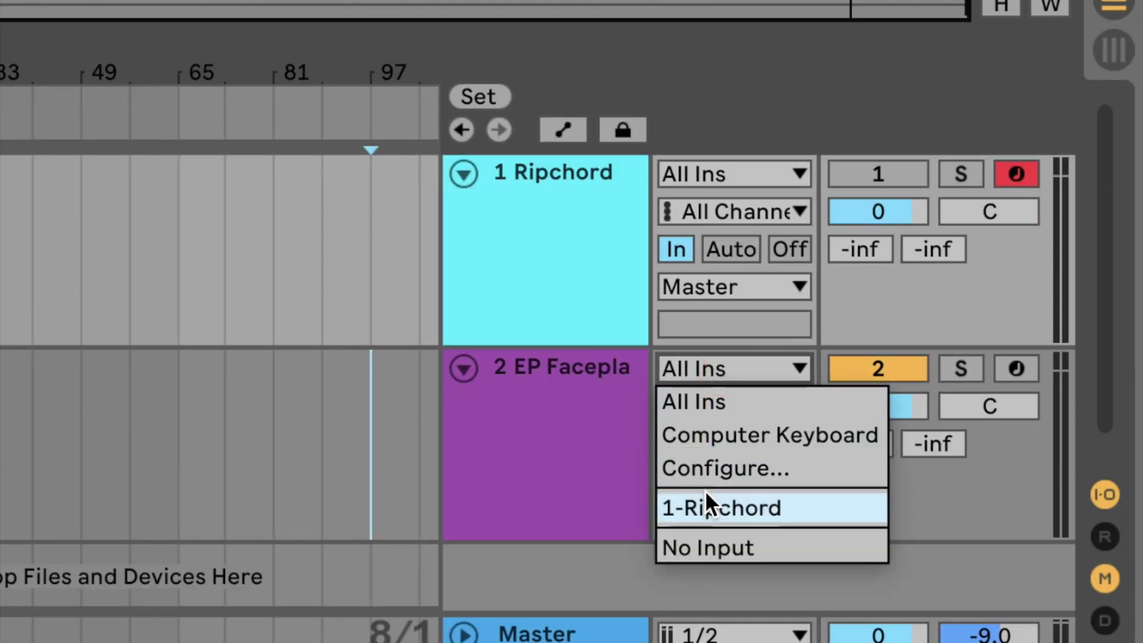
pyautogui.click(655, 602)
pyautogui.click(725, 411)
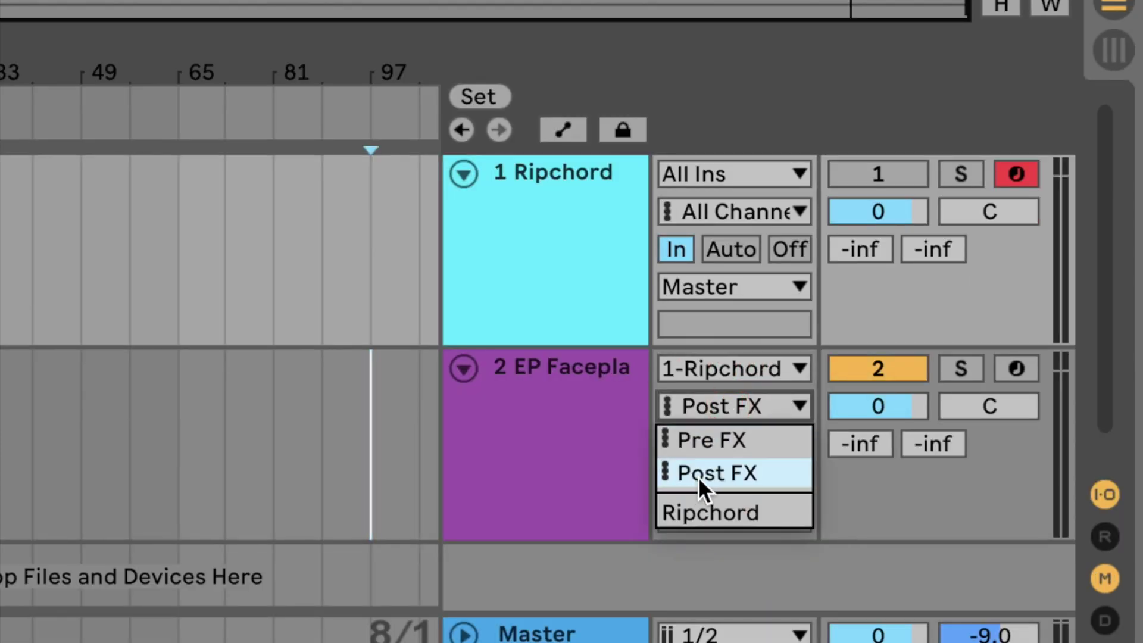
pyautogui.click(697, 507)
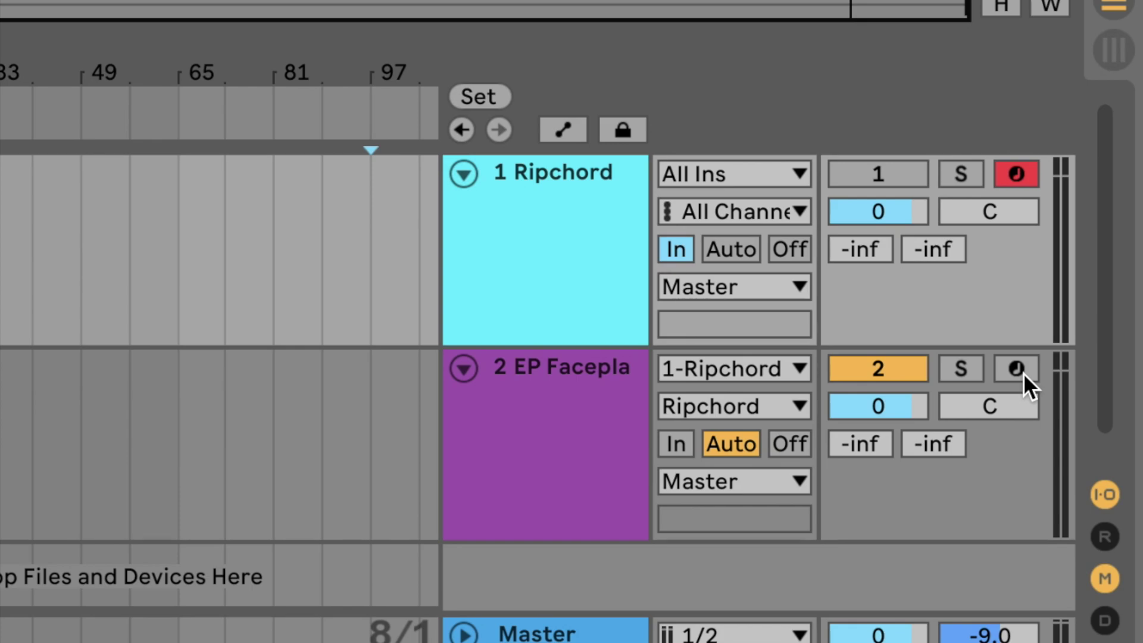
pyautogui.click(1016, 369)
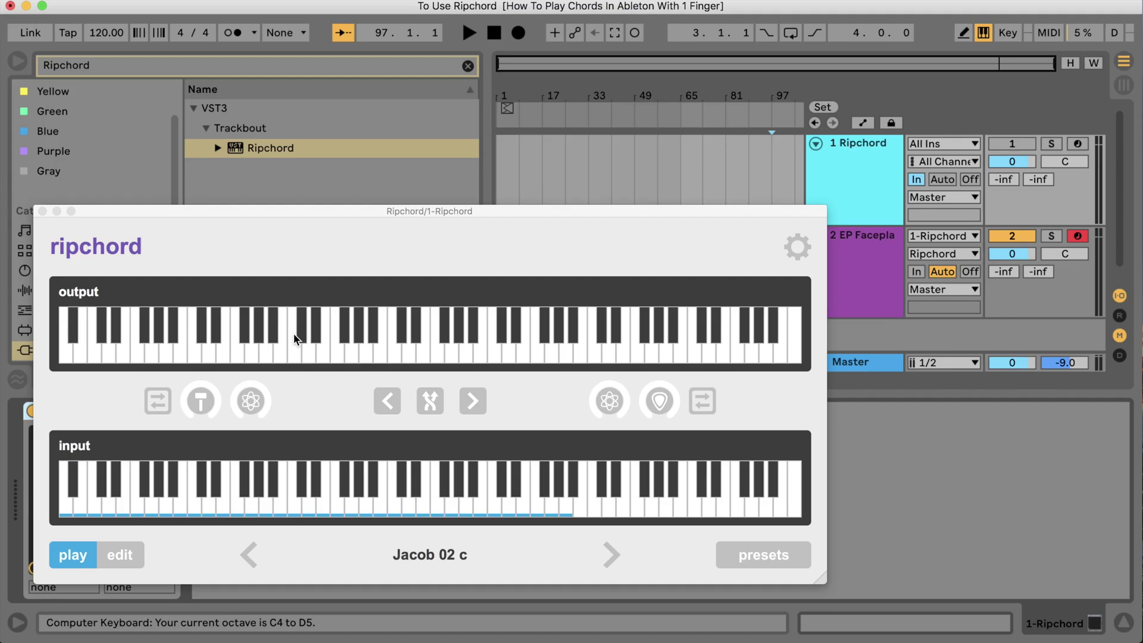
# Play single notes C, D, E, F, G, A to trigger the Jacob 02 c chords
pyautogui.press('a')
pyautogui.press('s')
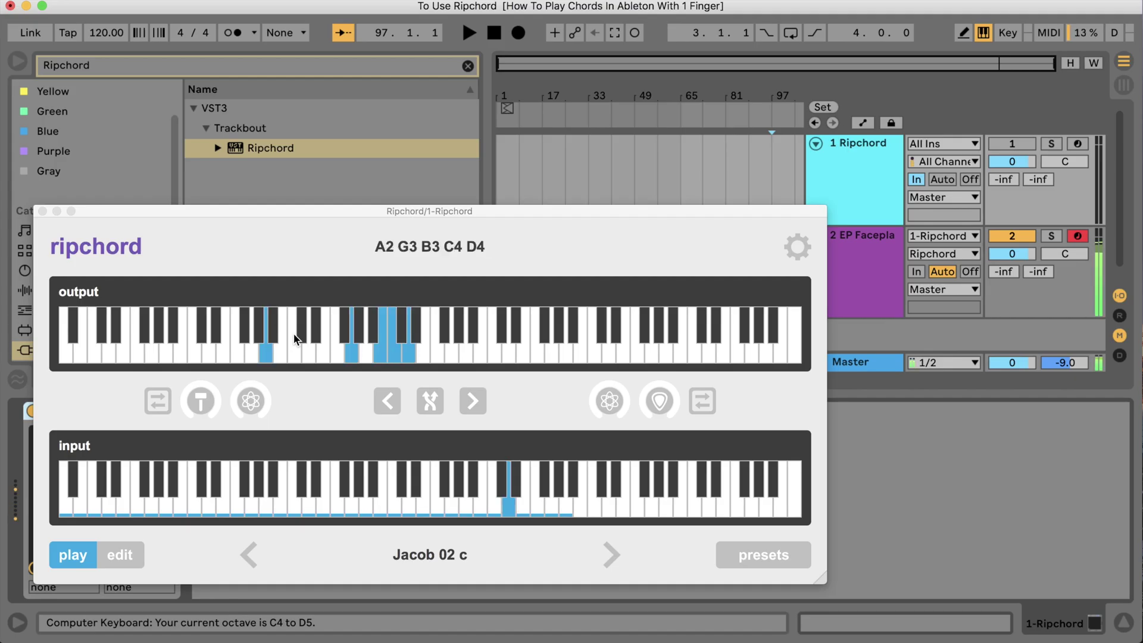
pyautogui.press('d')
pyautogui.press('f')
pyautogui.press('g')
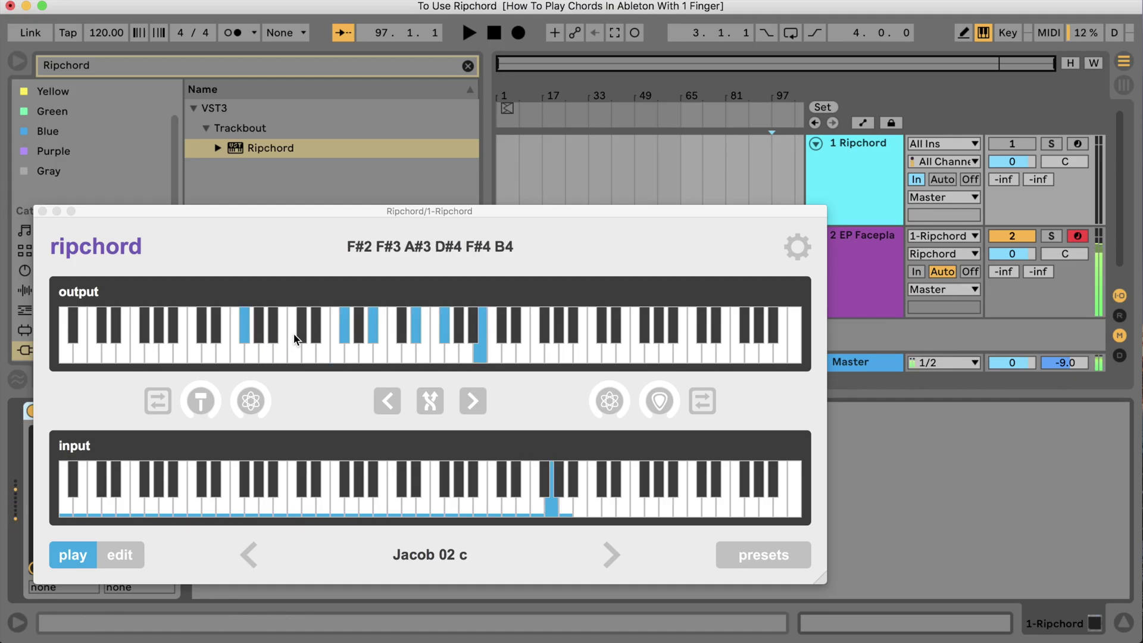
pyautogui.press('h')
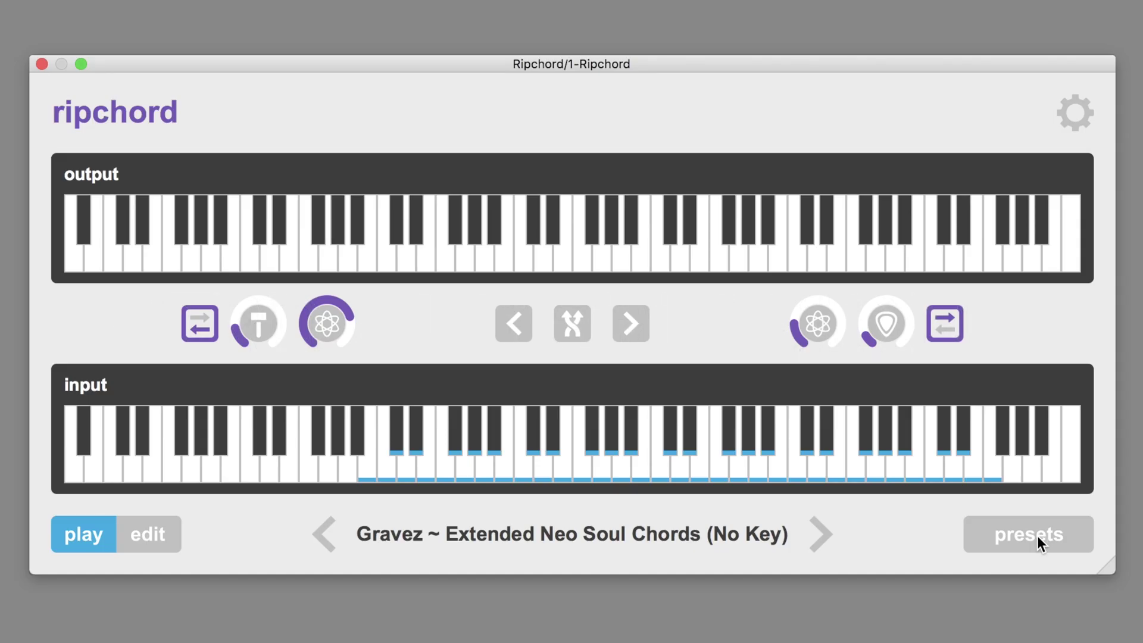
# Step back through presets Jacob 03 b, Jacob 02 a and Jacob 01, playing each one's chords
pyautogui.click(1037, 535)
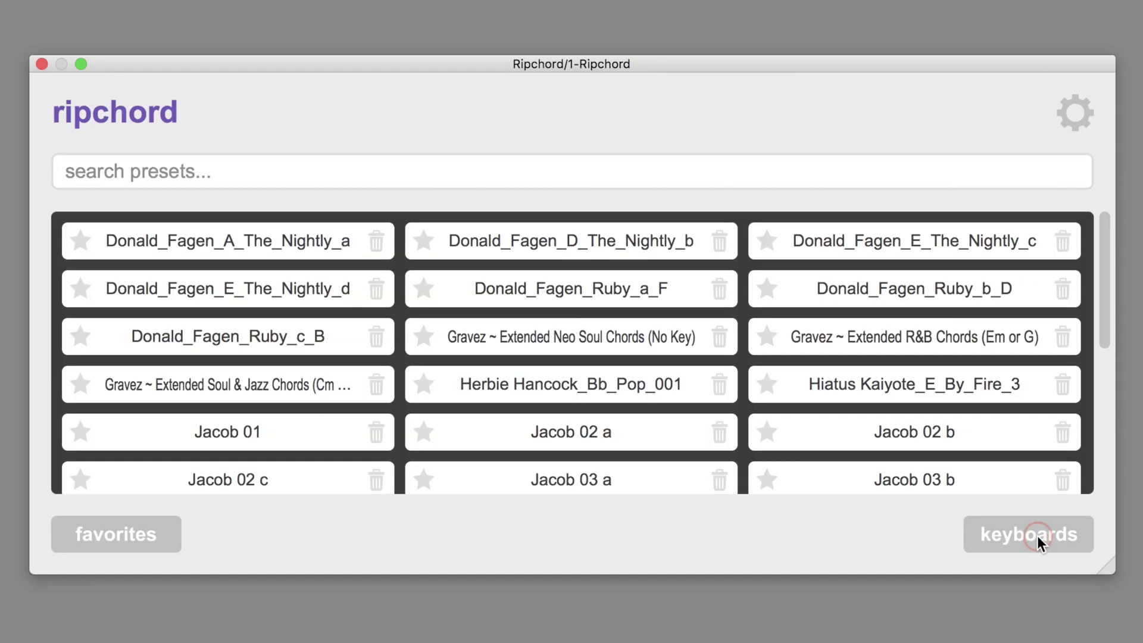
pyautogui.scroll(-5, 966, 451)
pyautogui.scroll(5, 965, 452)
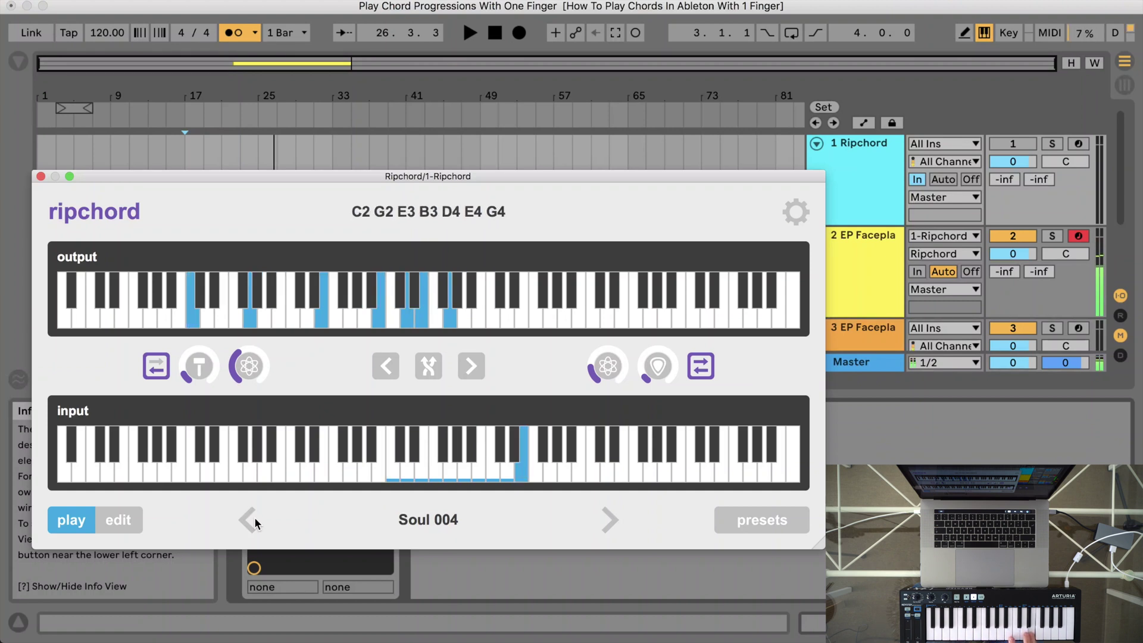
pyautogui.click(255, 522)
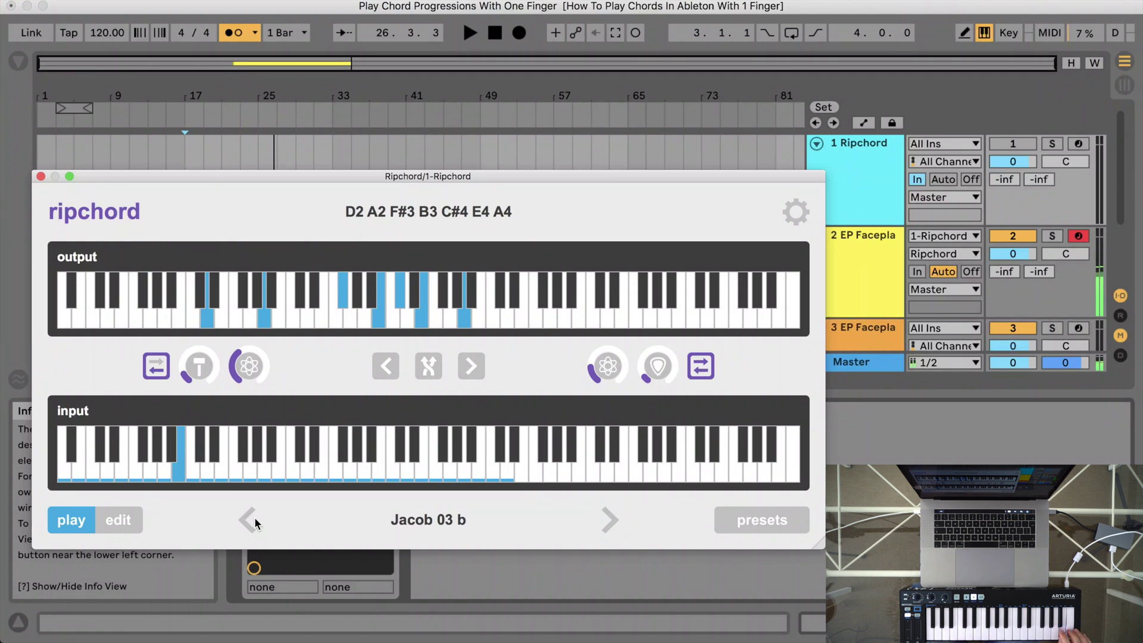
pyautogui.click(248, 522)
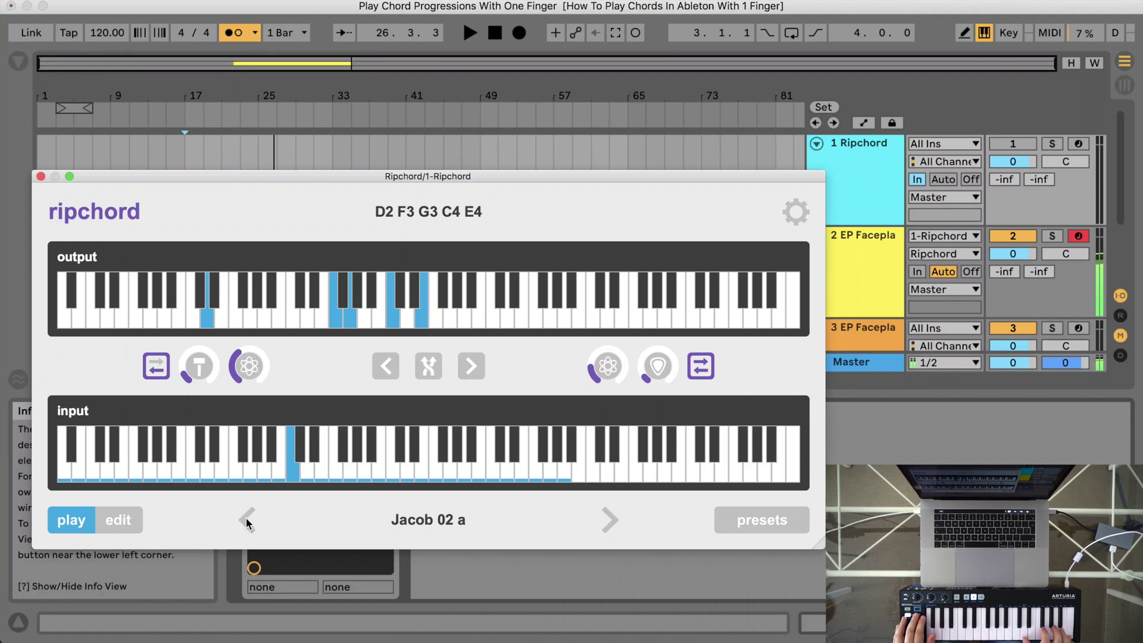
pyautogui.click(247, 520)
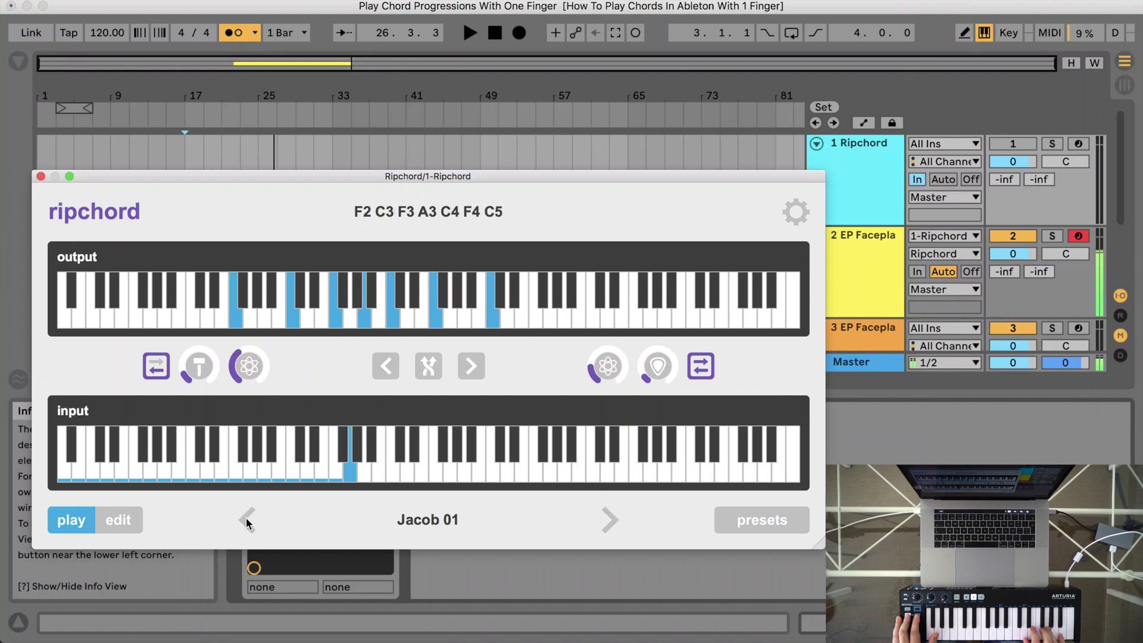
pyautogui.click(246, 520)
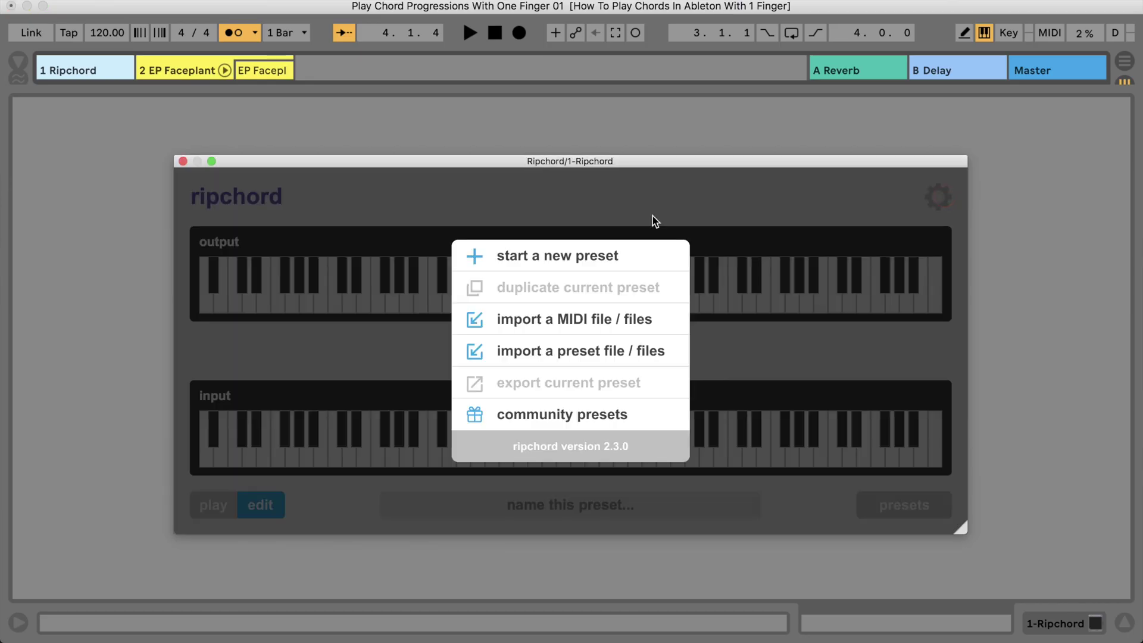
# Import Jacob 02 c.mid from the Ripchord 2.3.0 folder as a chord preset
pyautogui.click(583, 257)
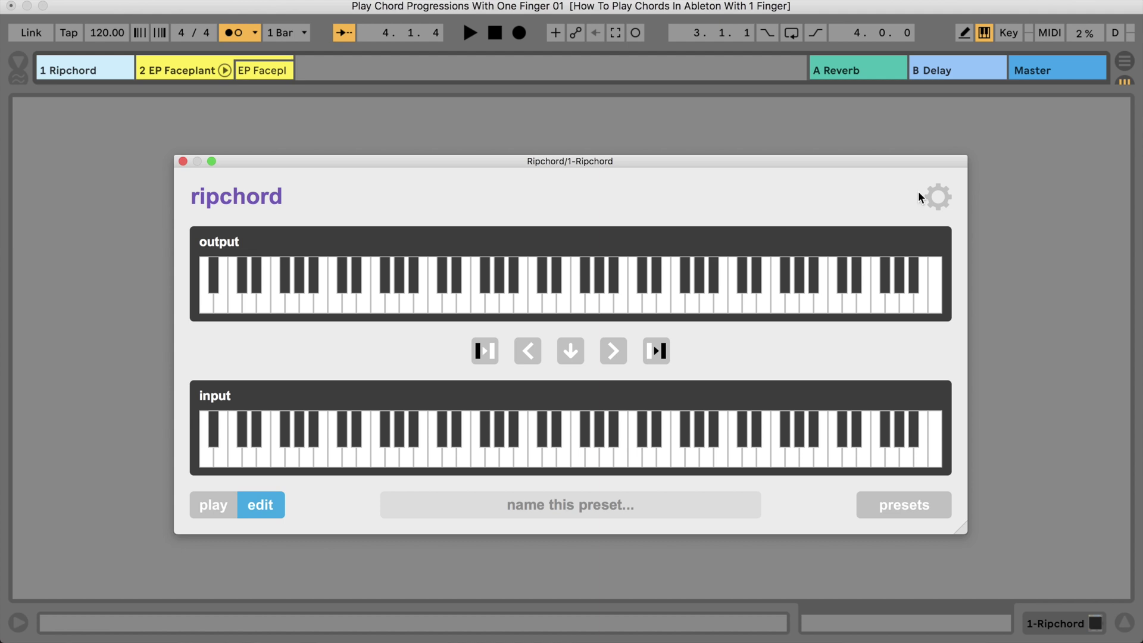
pyautogui.click(938, 197)
pyautogui.click(563, 323)
pyautogui.doubleClick(349, 119)
pyautogui.scroll(-5, 413, 262)
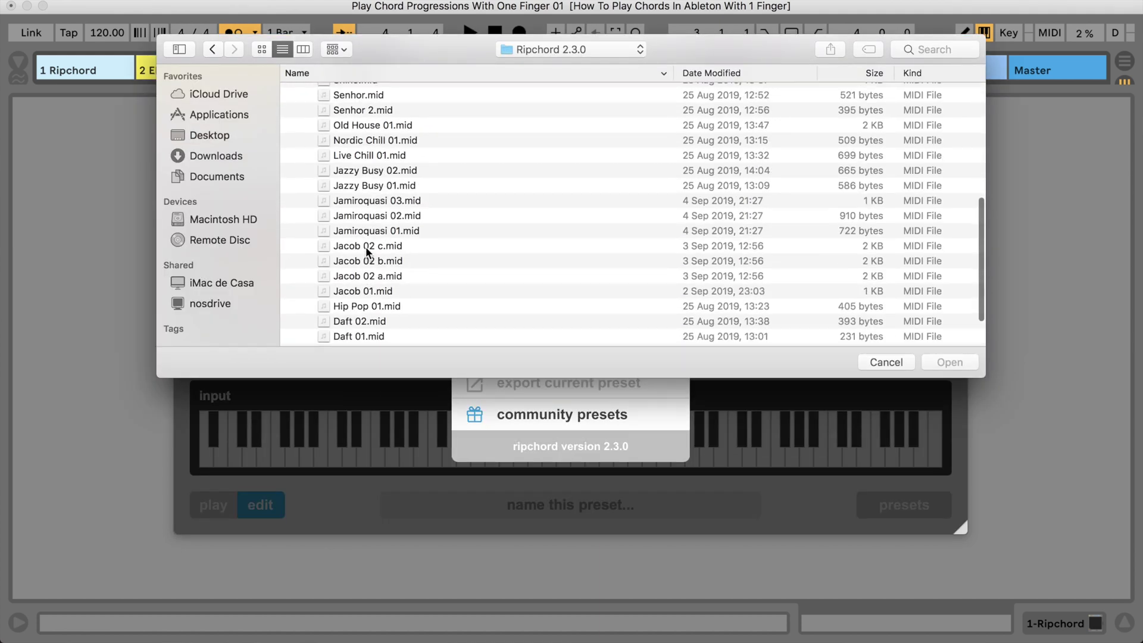
pyautogui.doubleClick(365, 243)
# Play through the imported preset's mapped chords, such as A2 E3 D4 G4
pyautogui.press('d')
pyautogui.press('f')
pyautogui.press('g')
pyautogui.press('h')
pyautogui.press('j')
pyautogui.press('k')
pyautogui.press('l')
pyautogui.press(';')
pyautogui.press('d')
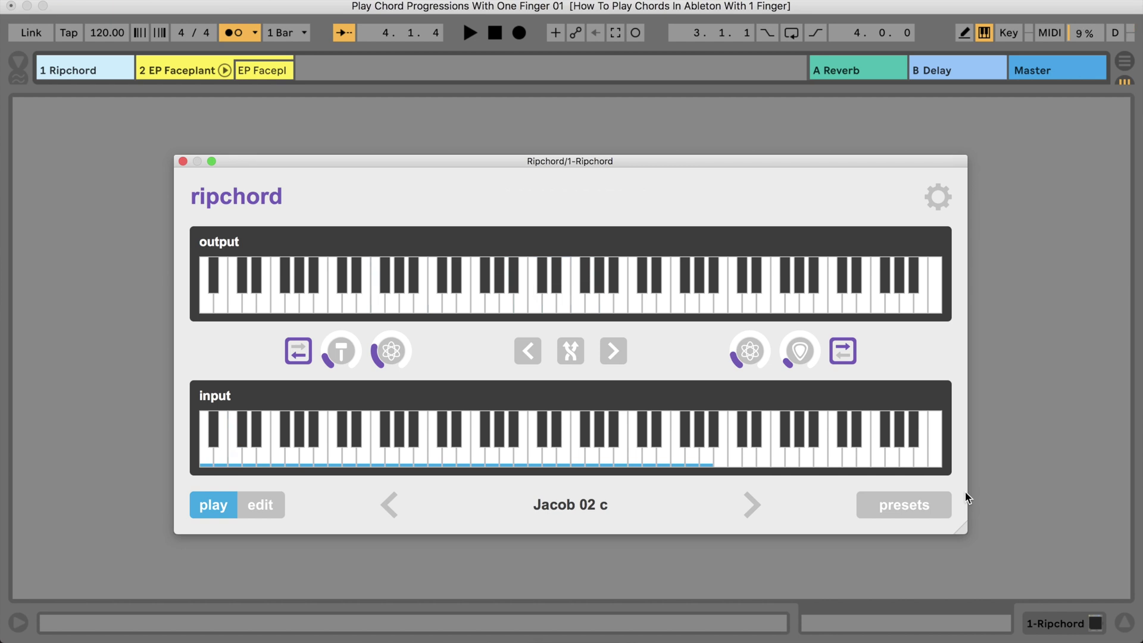
# Begin a preset export, then add output notes to chords on four input keys
pyautogui.click(941, 199)
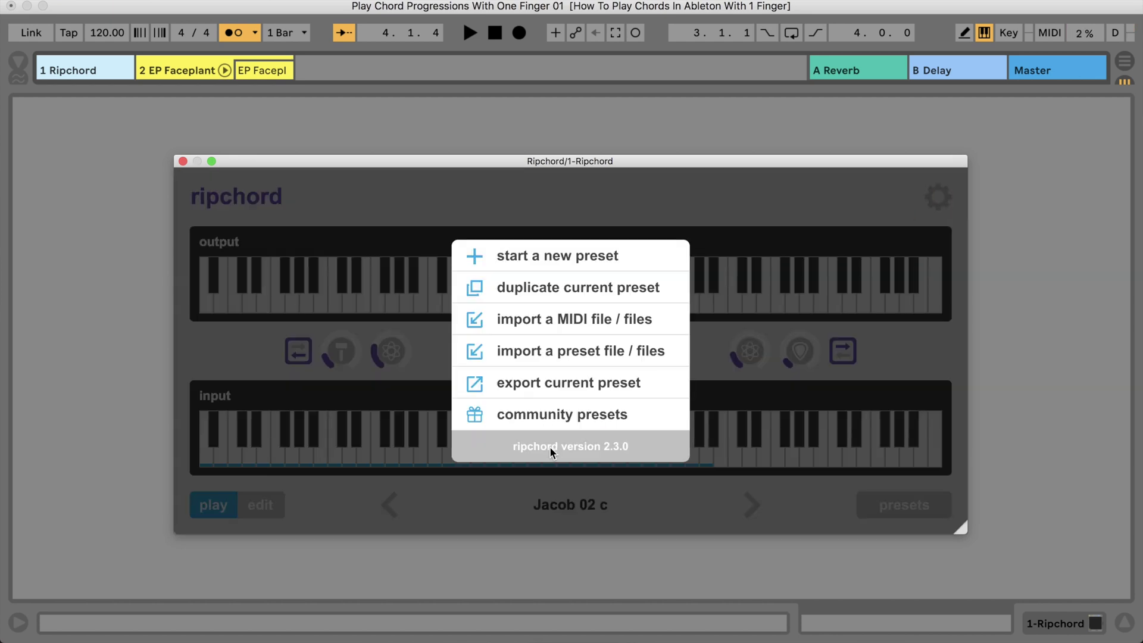
pyautogui.click(602, 386)
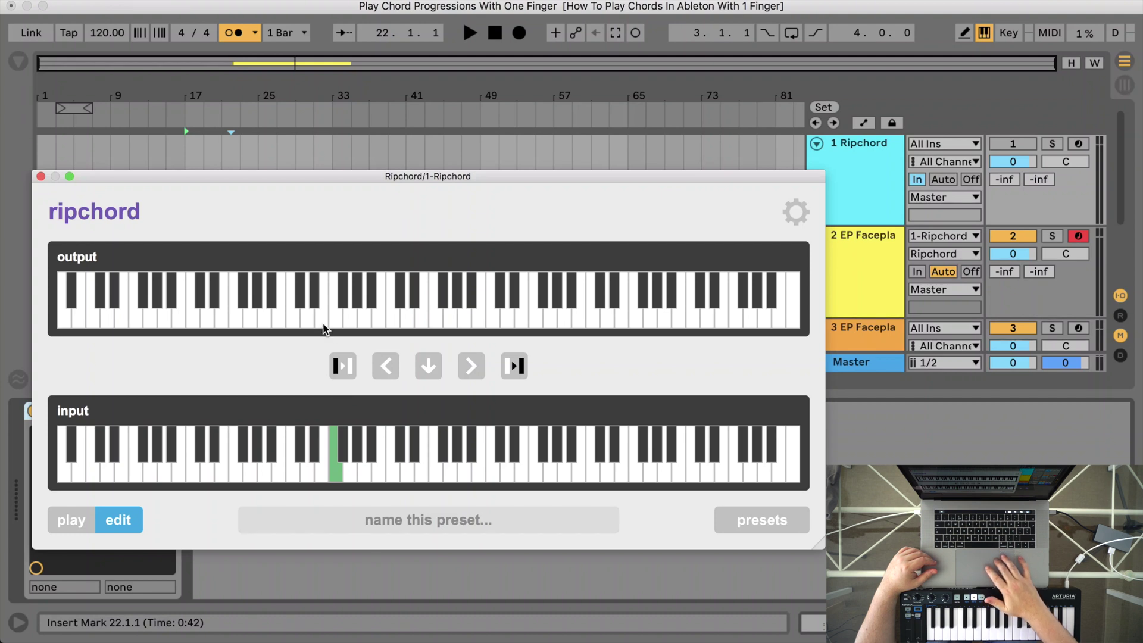
pyautogui.click(324, 323)
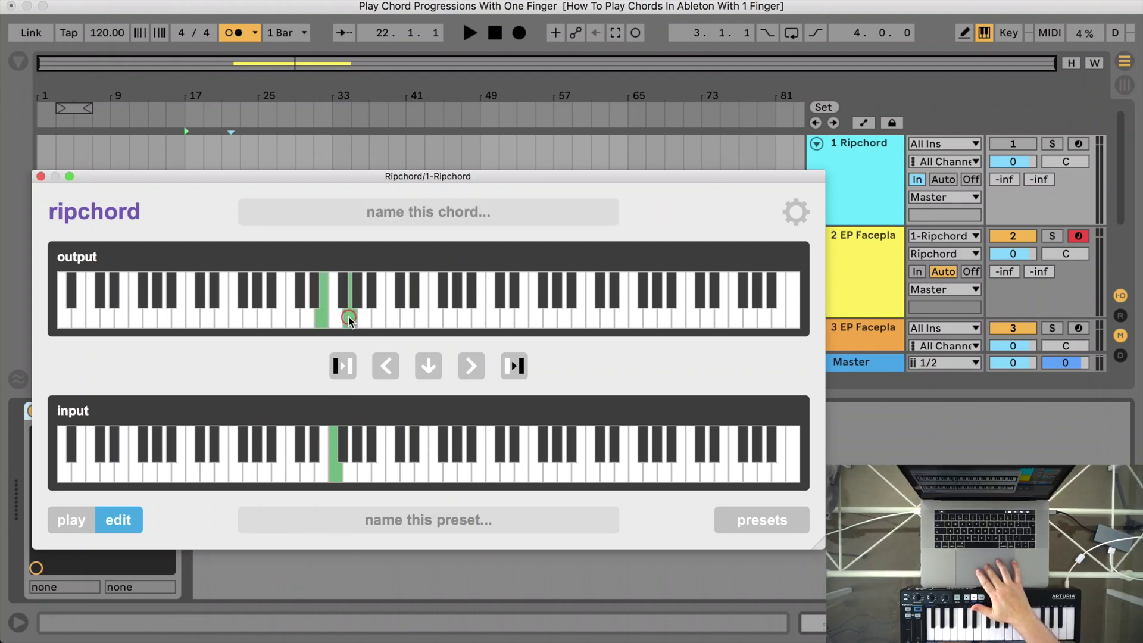
pyautogui.click(349, 479)
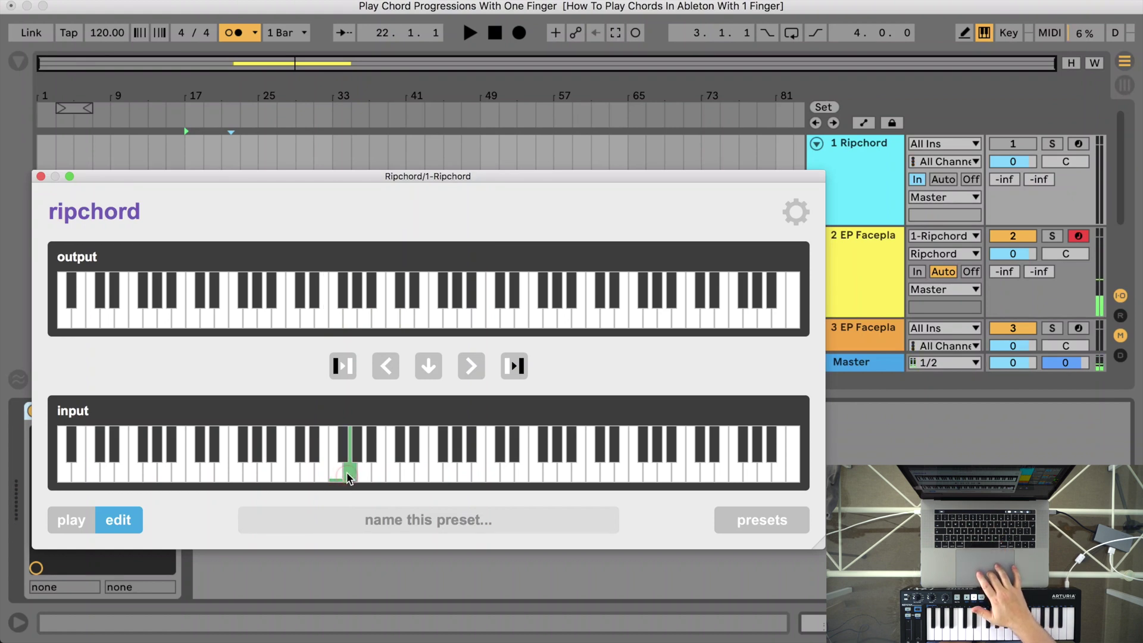
pyautogui.click(335, 324)
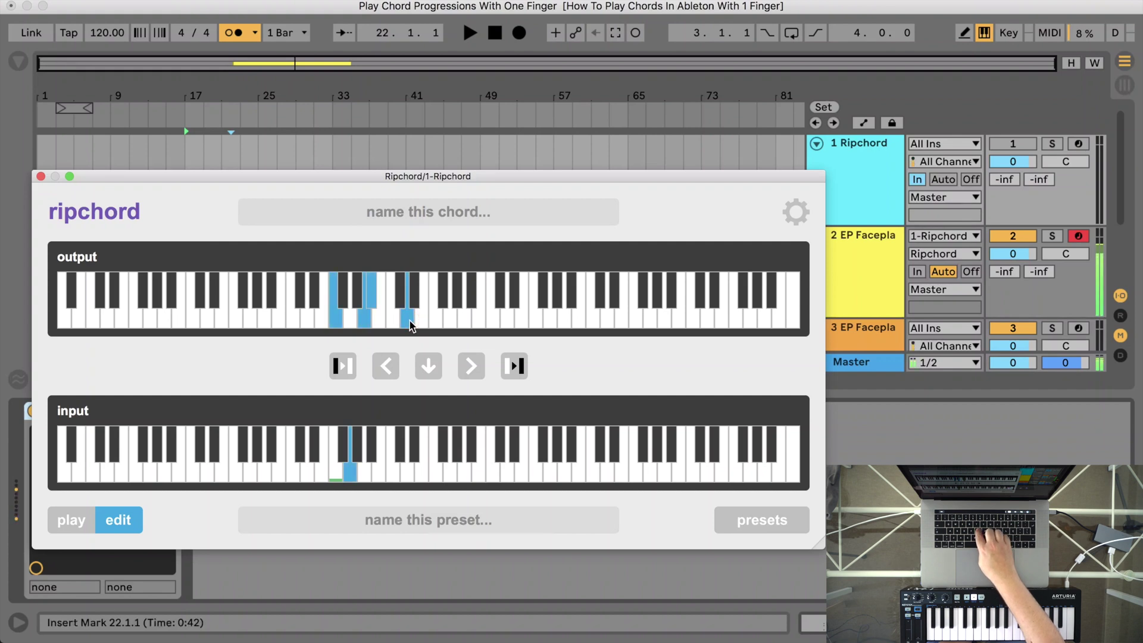
pyautogui.click(364, 475)
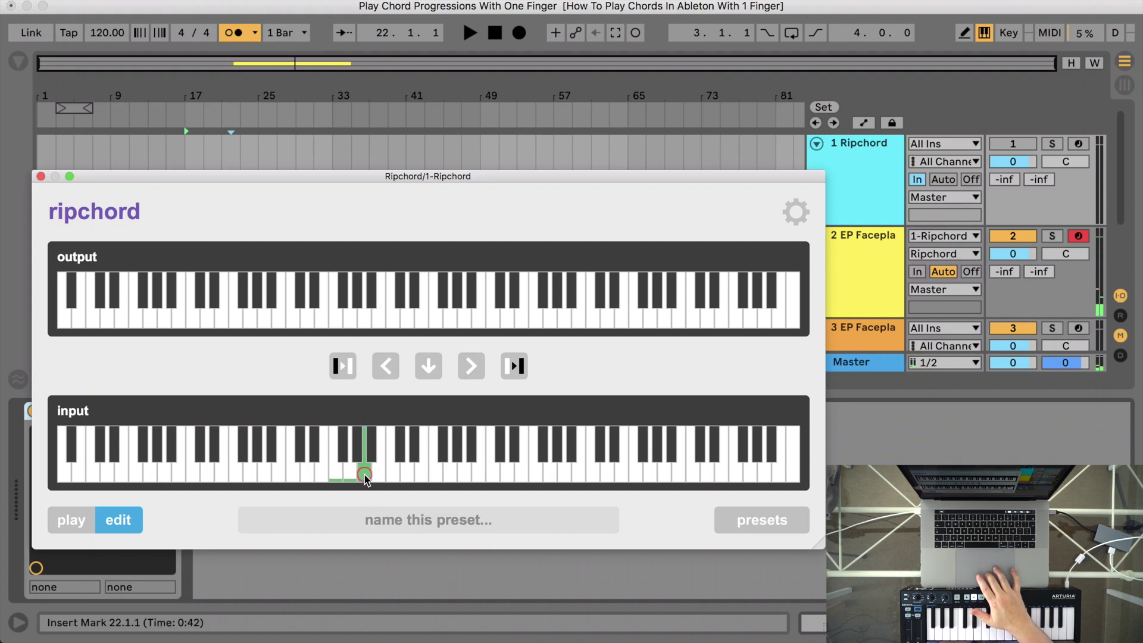
pyautogui.click(351, 323)
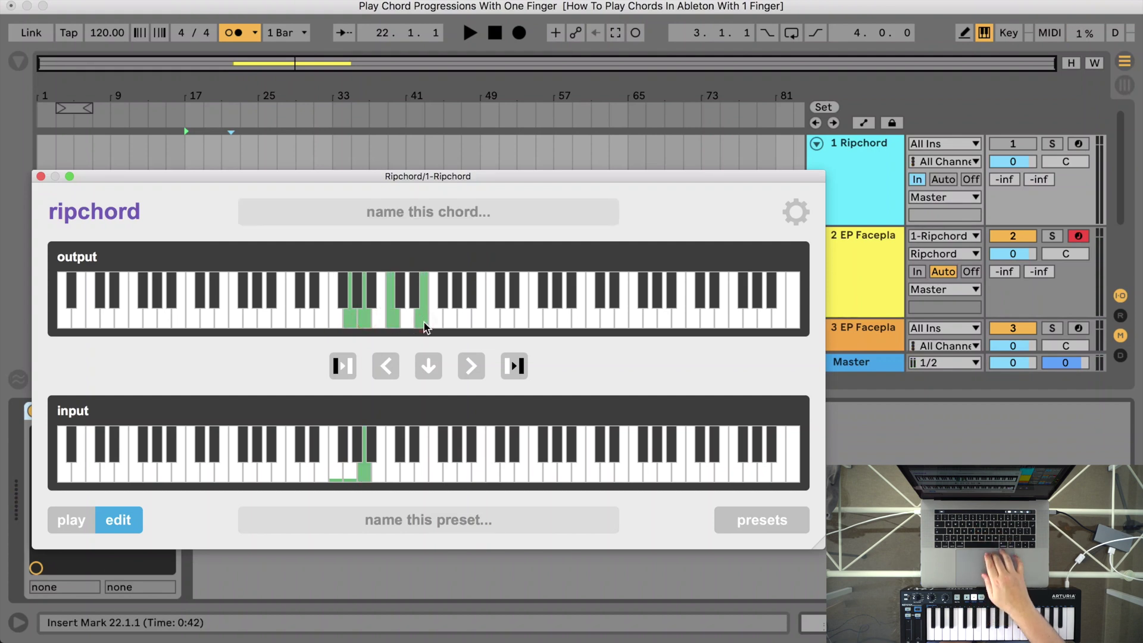
pyautogui.click(380, 476)
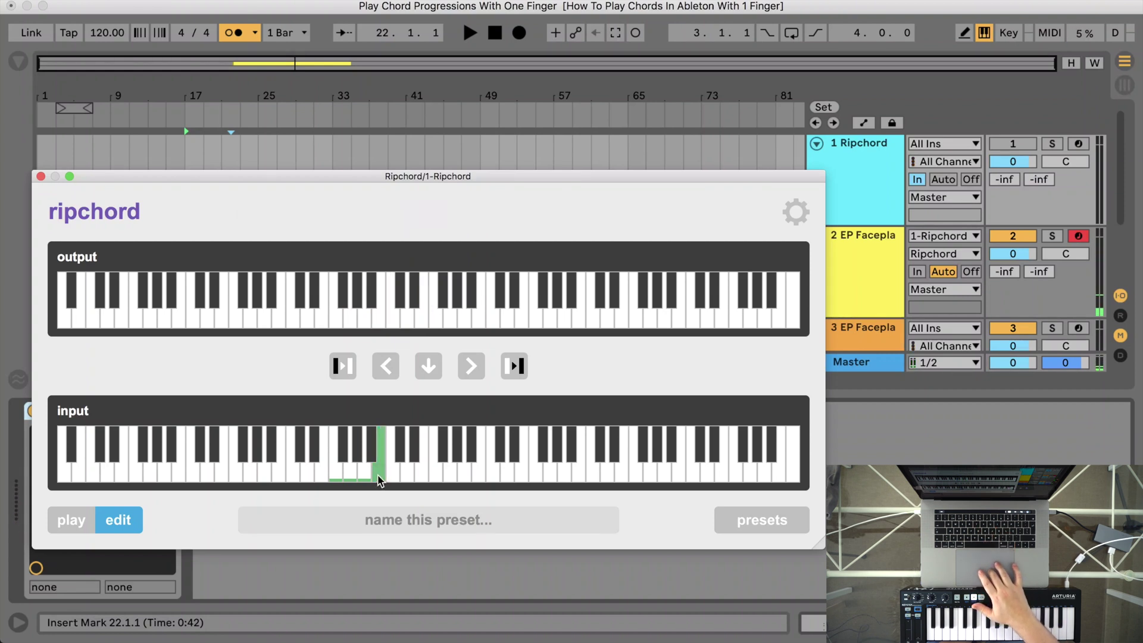
pyautogui.click(366, 320)
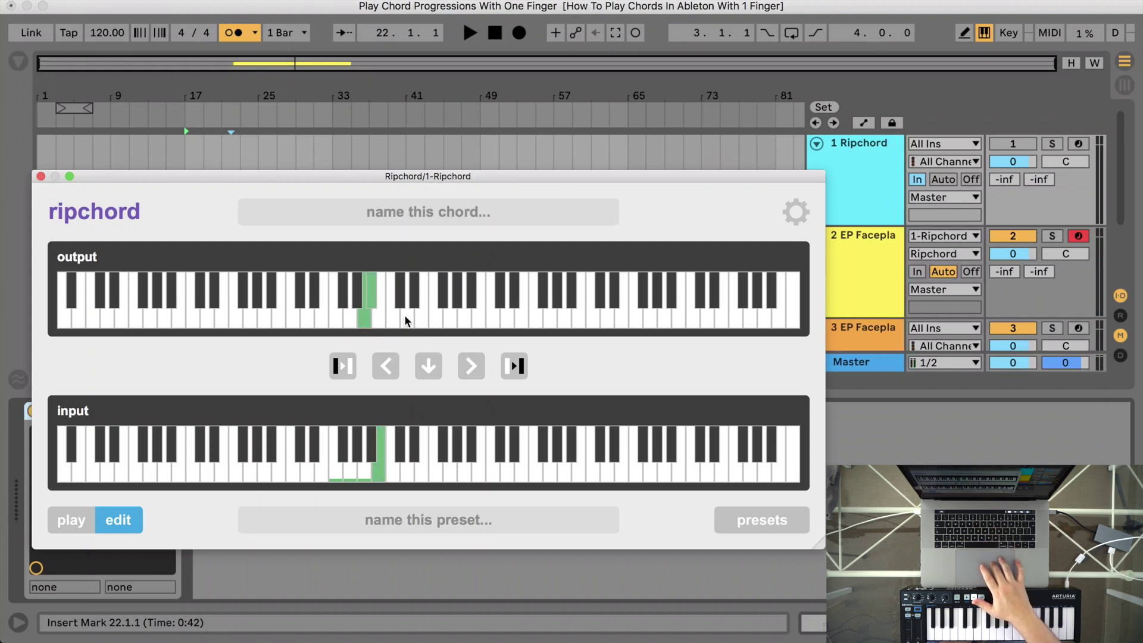
# Play the mapped chords to test them, including the F, G, B, A progression
pyautogui.press('j')
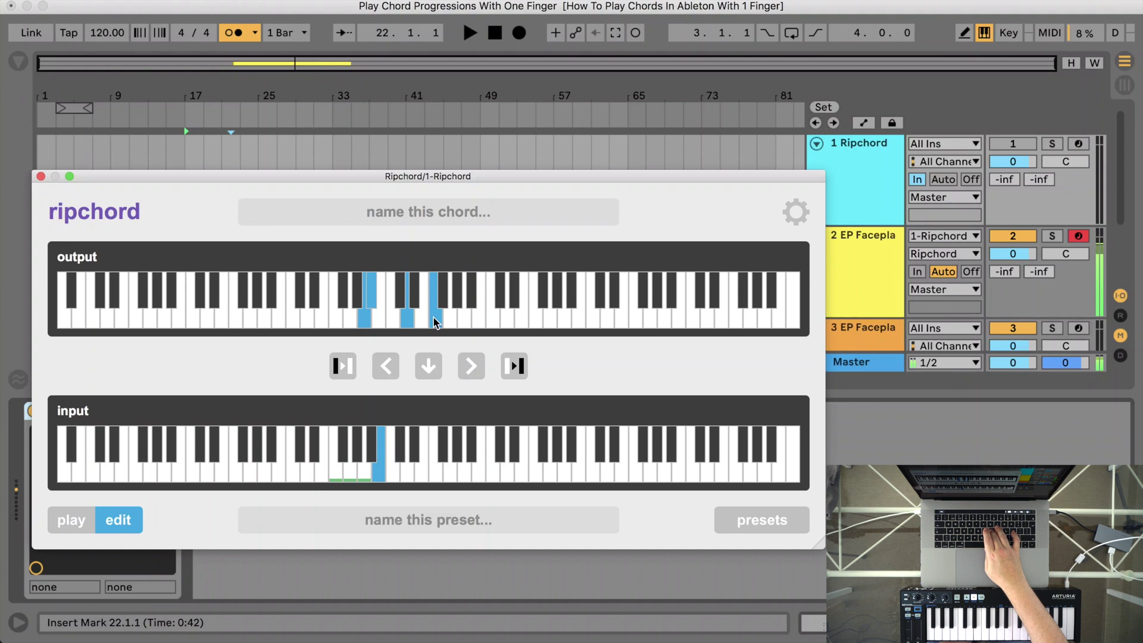
pyautogui.press('h')
pyautogui.press('f')
pyautogui.press('g')
pyautogui.press('h')
pyautogui.press('j')
pyautogui.press('g')
pyautogui.press('f')
pyautogui.press('g')
pyautogui.press('j')
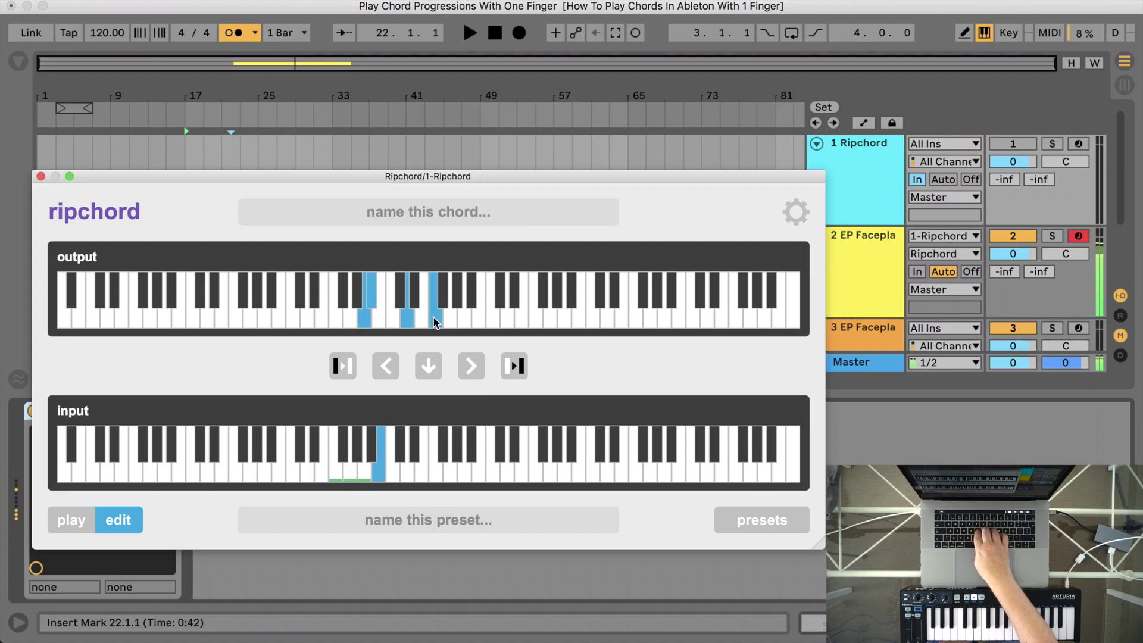
pyautogui.press('h')
pyautogui.press('f')
pyautogui.press('g')
pyautogui.press('f')
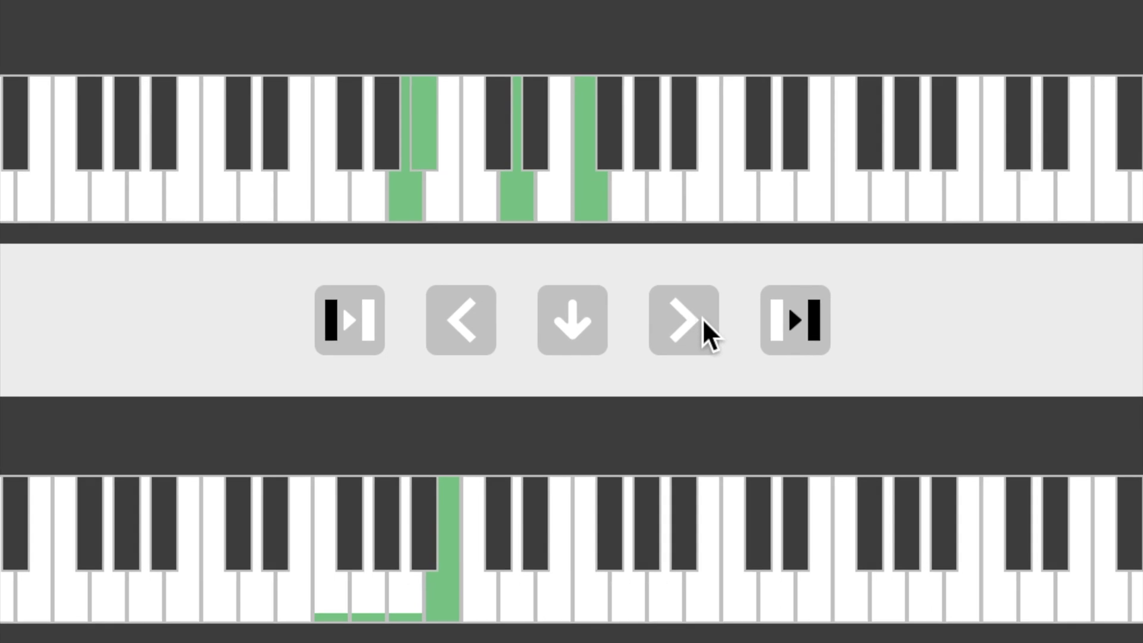
# Move forward four mapped keys, back two, jump to start and end, then return to the first
pyautogui.click(709, 334)
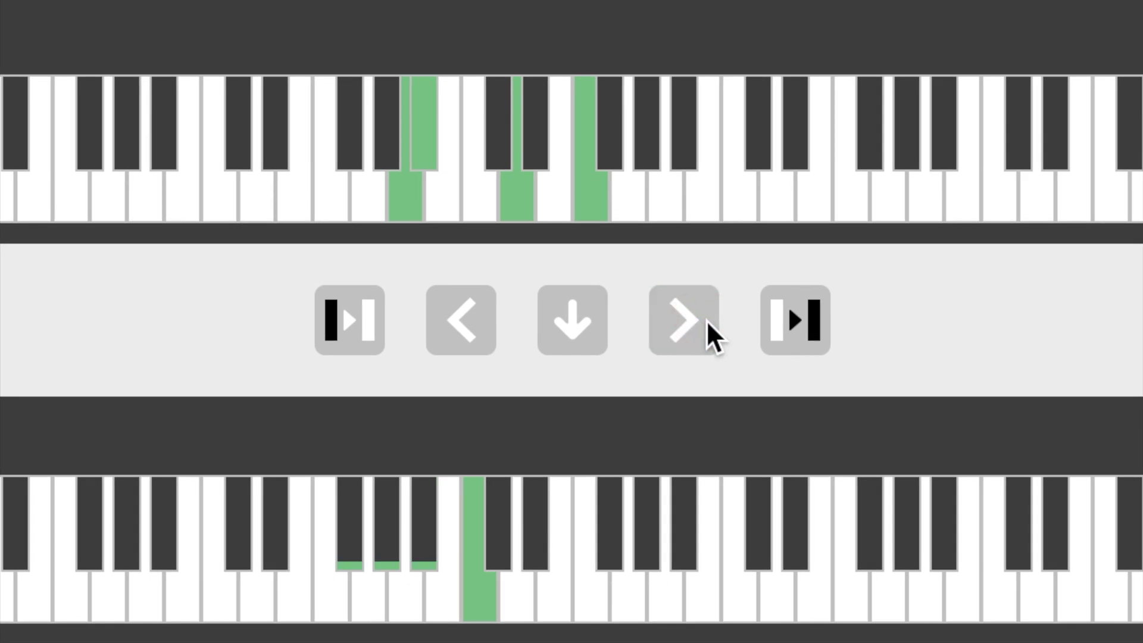
pyautogui.click(711, 335)
pyautogui.click(710, 334)
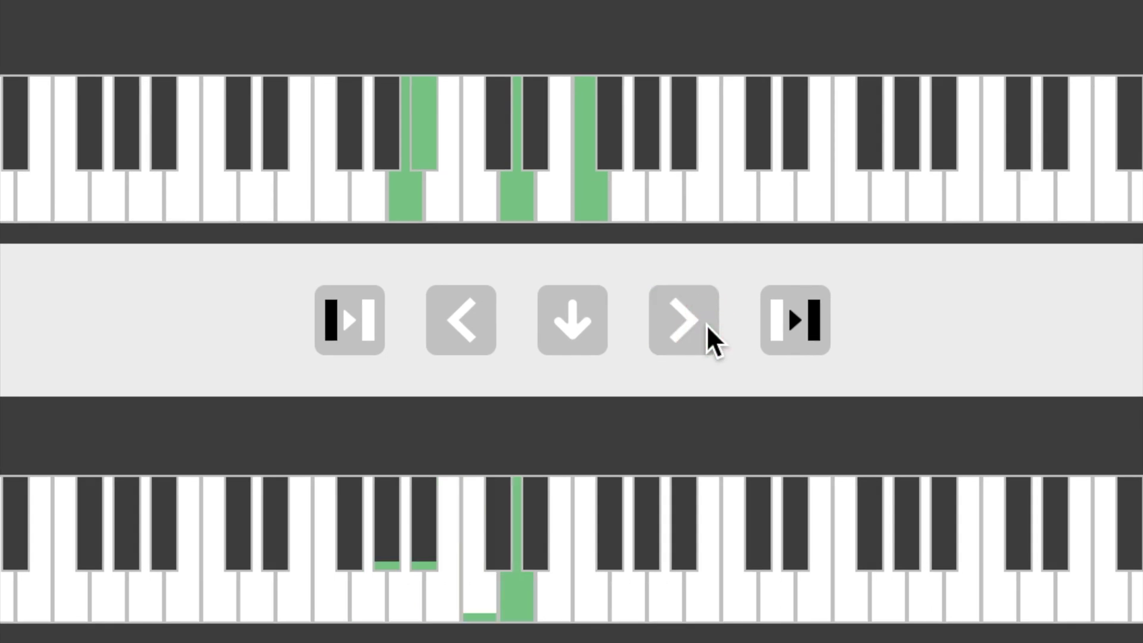
pyautogui.click(703, 331)
pyautogui.click(464, 344)
pyautogui.click(467, 346)
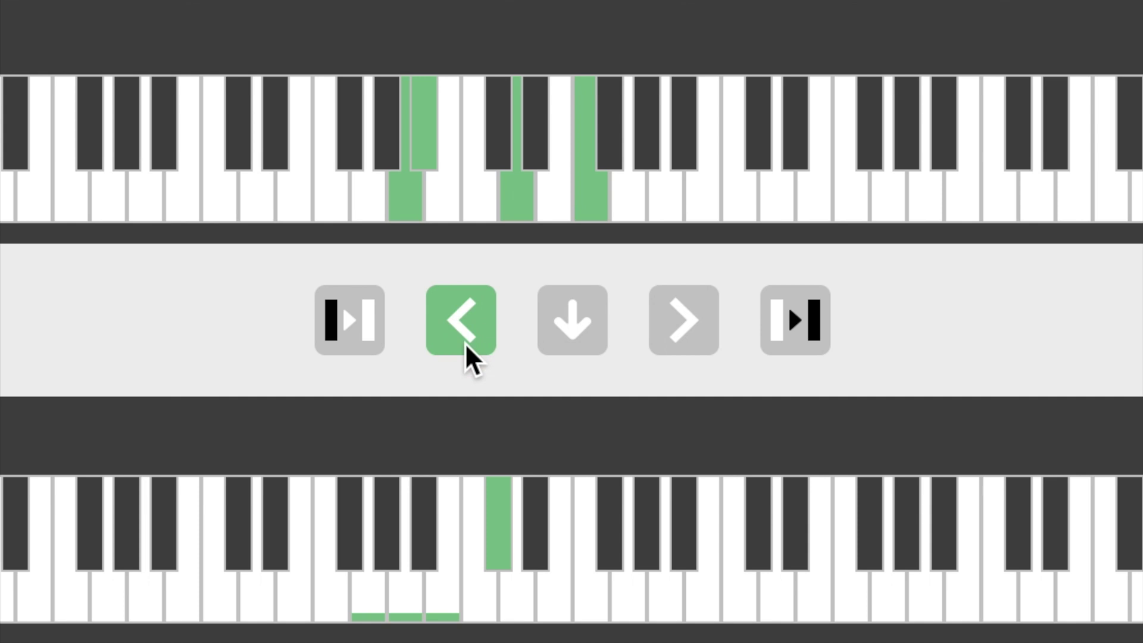
pyautogui.click(365, 326)
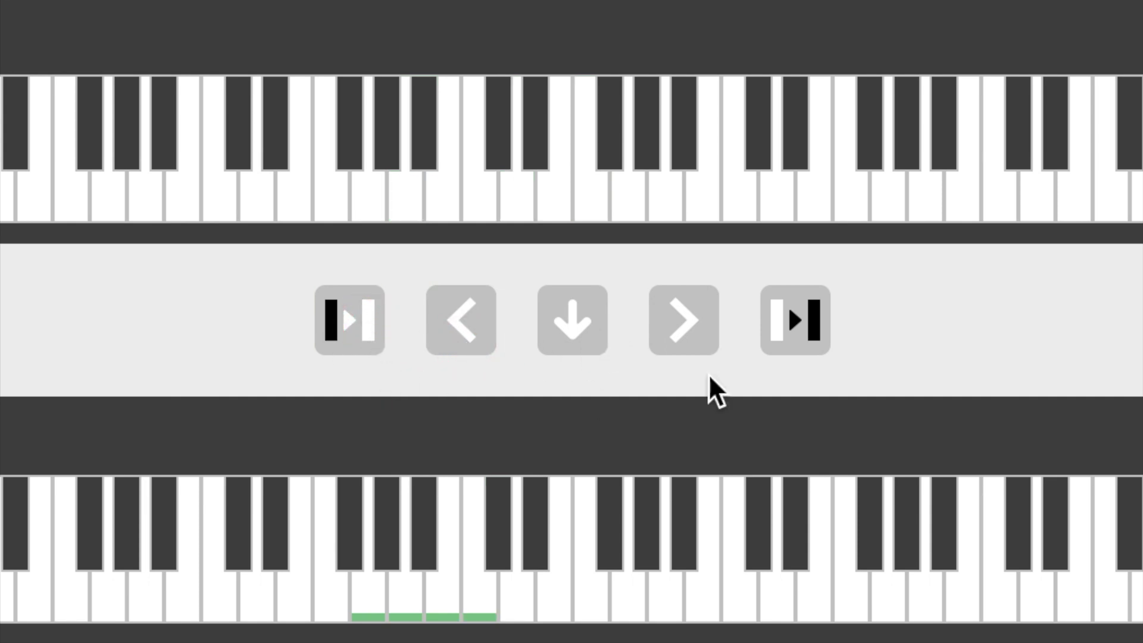
pyautogui.click(809, 334)
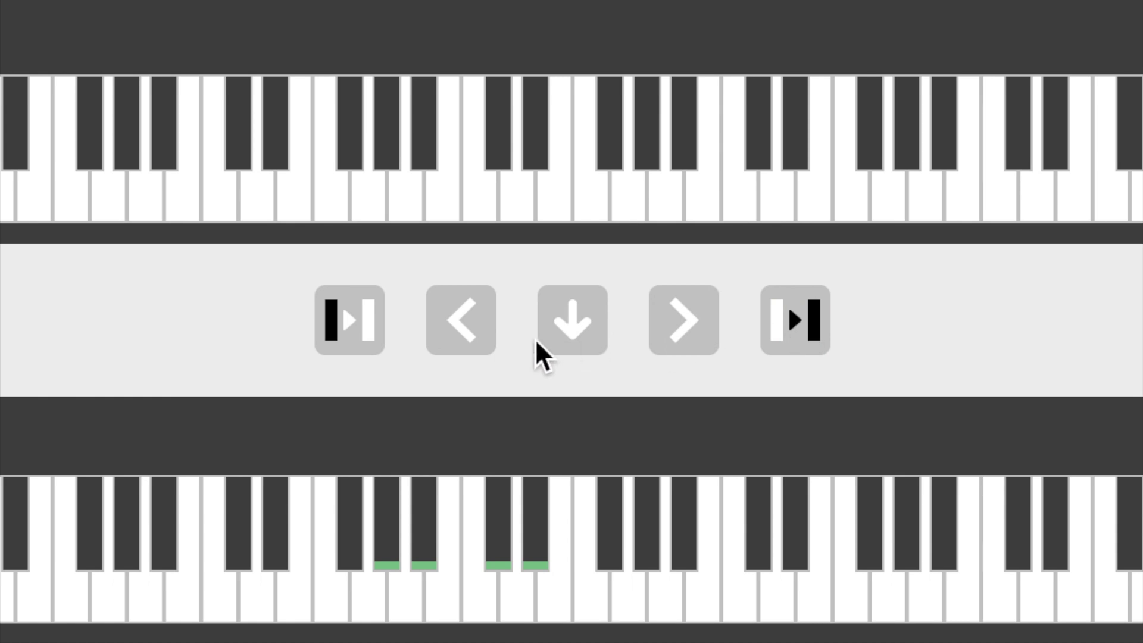
pyautogui.click(467, 331)
pyautogui.click(467, 332)
pyautogui.click(358, 312)
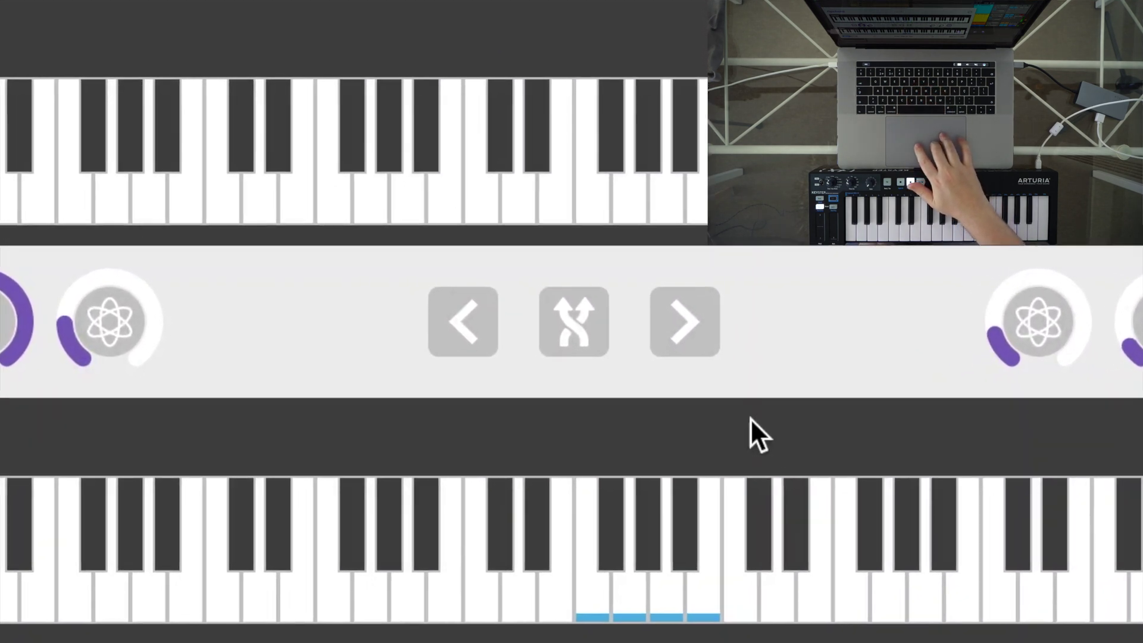
# Enable Ripchord's transpose button so low input keys shift the This I Dig Of You chords
pyautogui.click(541, 335)
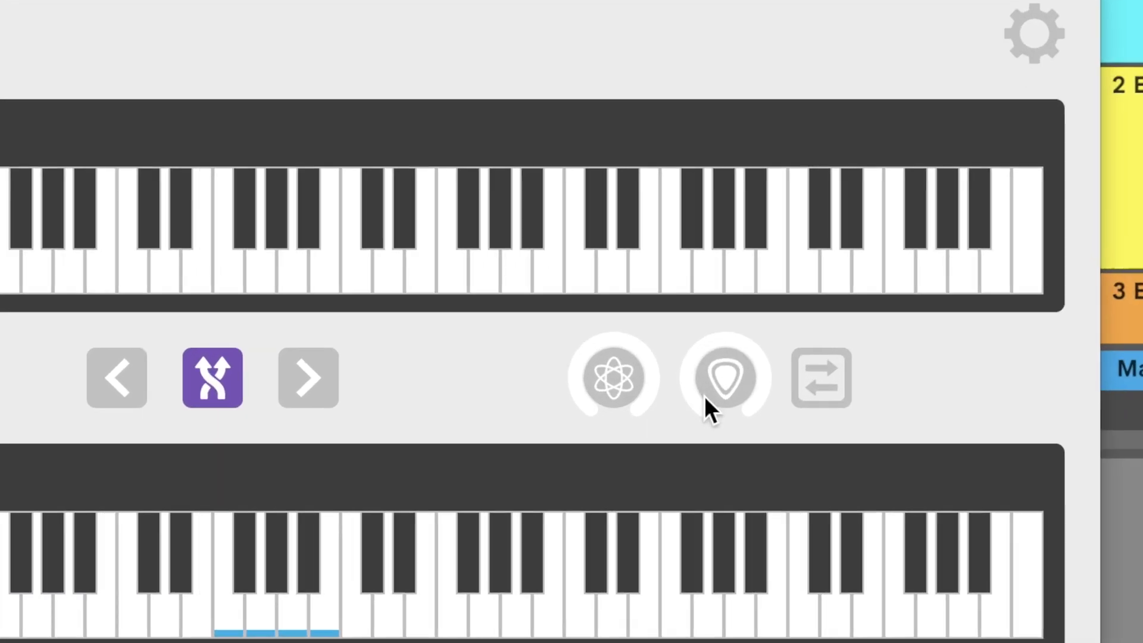
# Enable the strum knob and cycle the strum direction until it alternates up and down
pyautogui.click(798, 416)
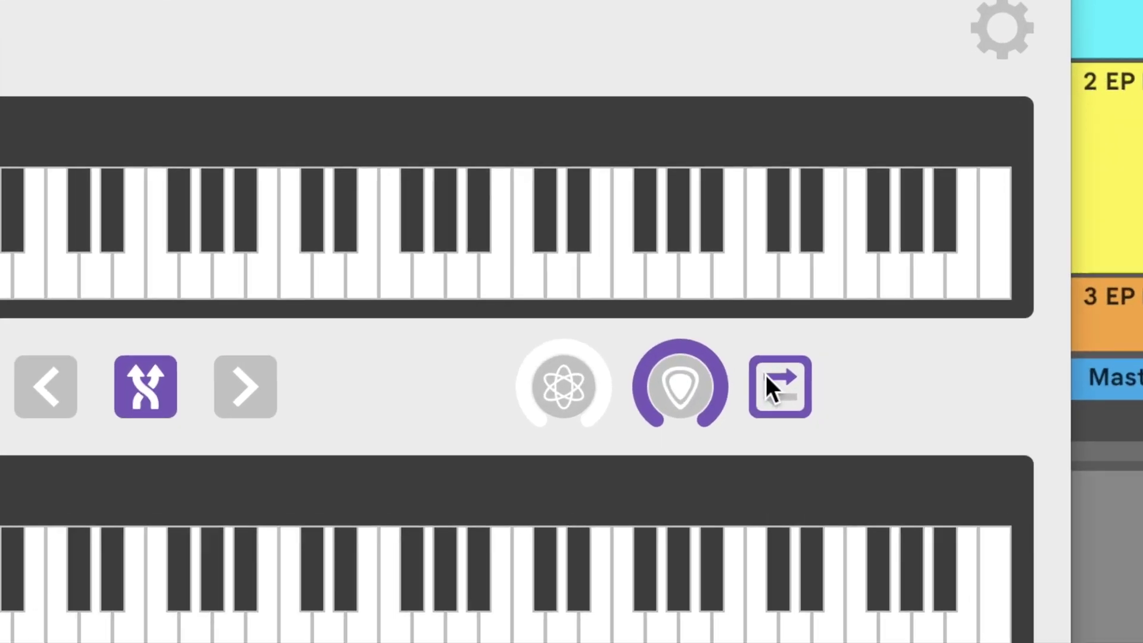
pyautogui.click(862, 399)
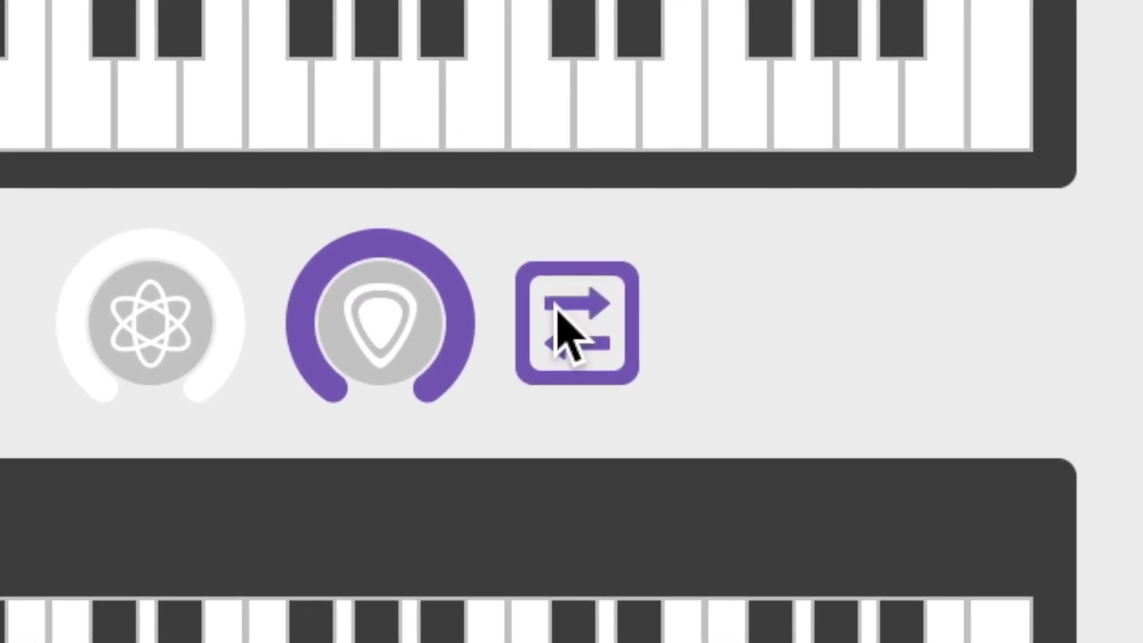
pyautogui.click(558, 306)
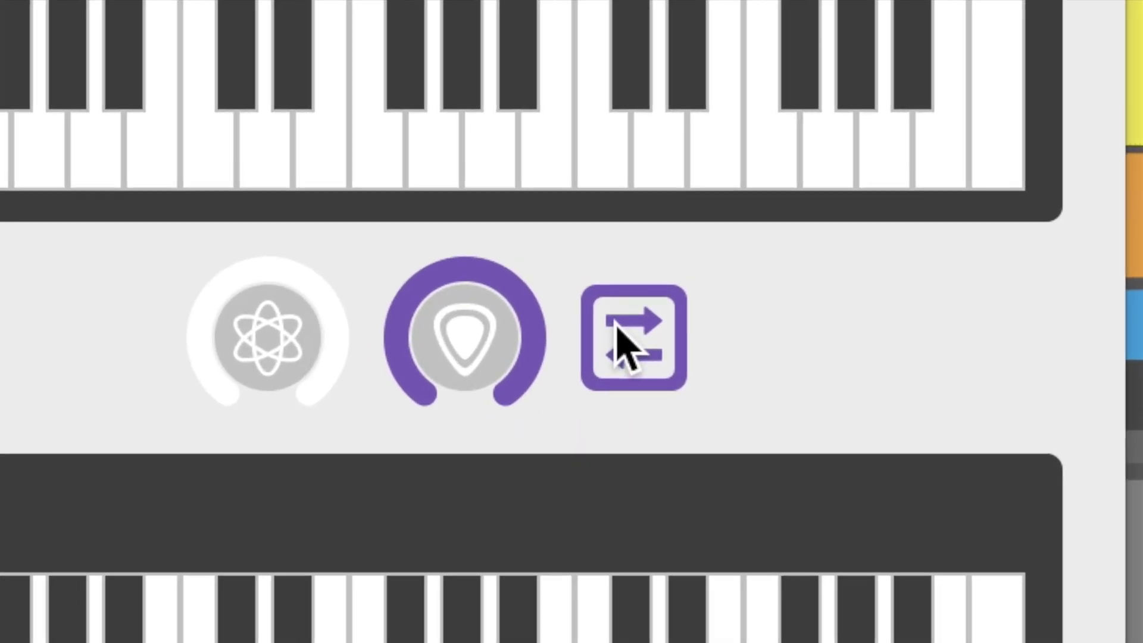
pyautogui.click(857, 404)
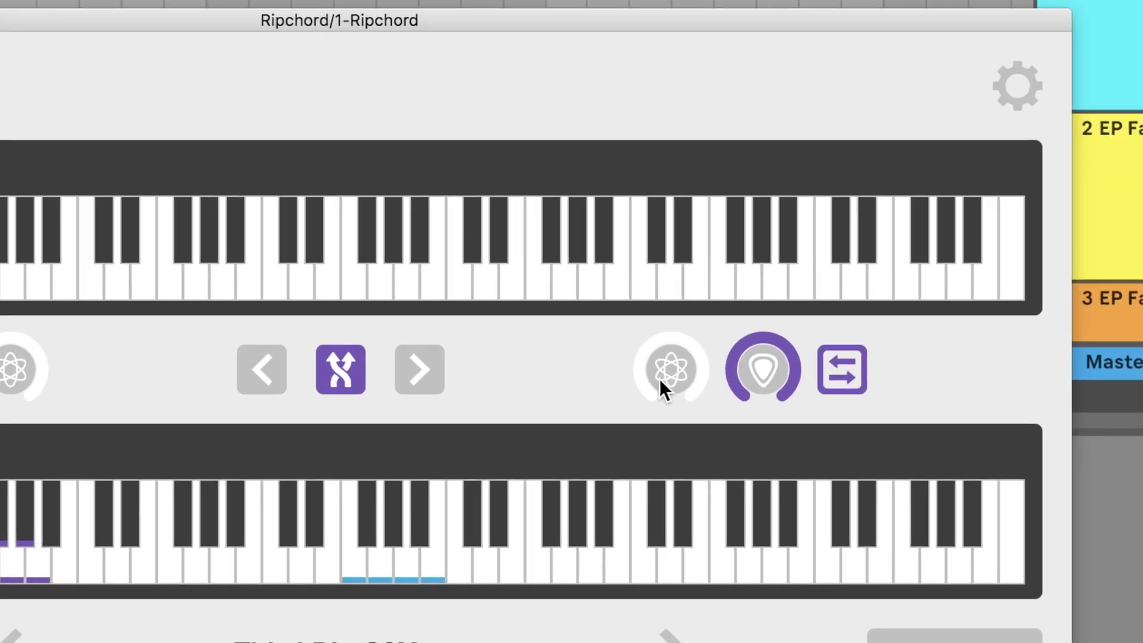
# Raise Ripchord's atom strum variation so chords roll alternately upward and downward
pyautogui.click(748, 403)
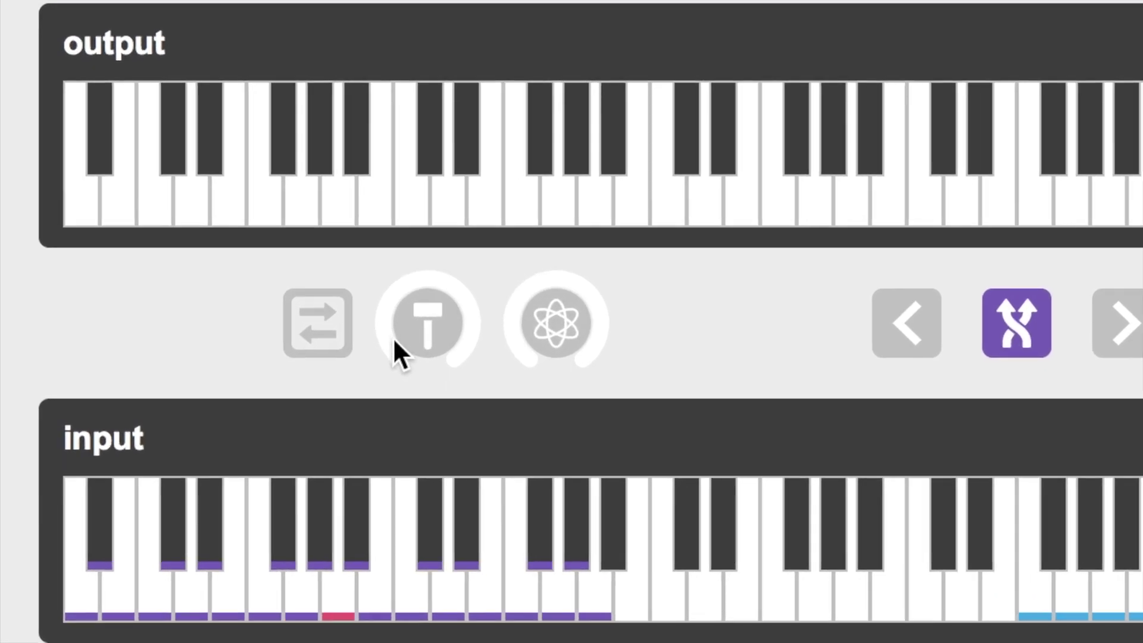
# Turn Ripchord's velocity strum knob up to ramp the chord note velocities
pyautogui.moveTo(217, 366); pyautogui.dragTo(208, 281)
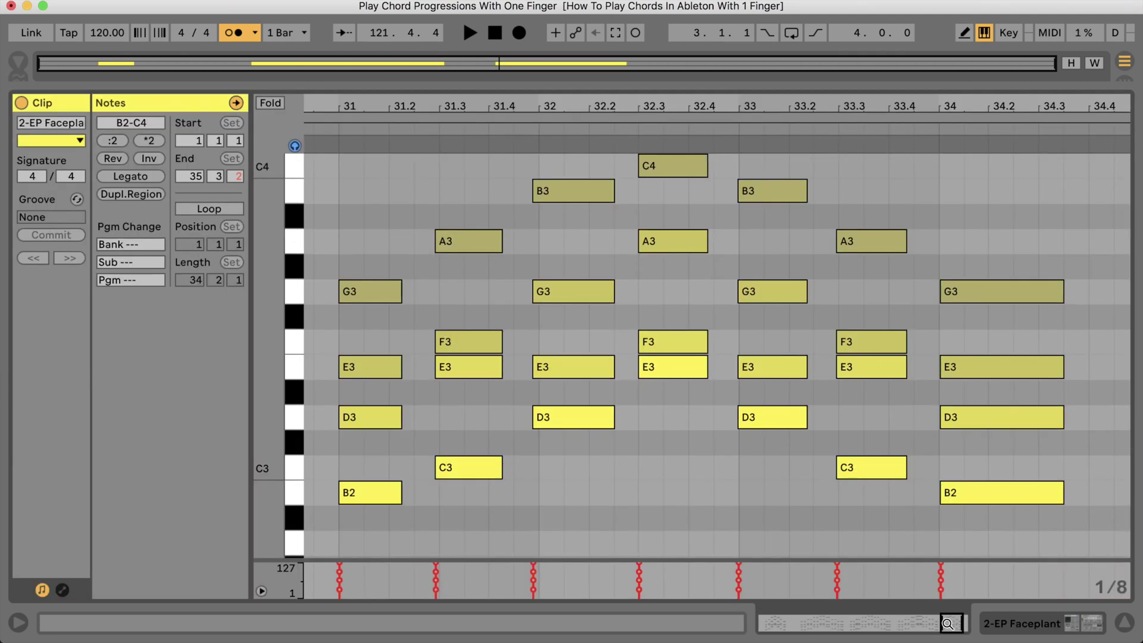
# Start arrangement recording near bar 181 with Ripchord's strum controls active
pyautogui.click(520, 35)
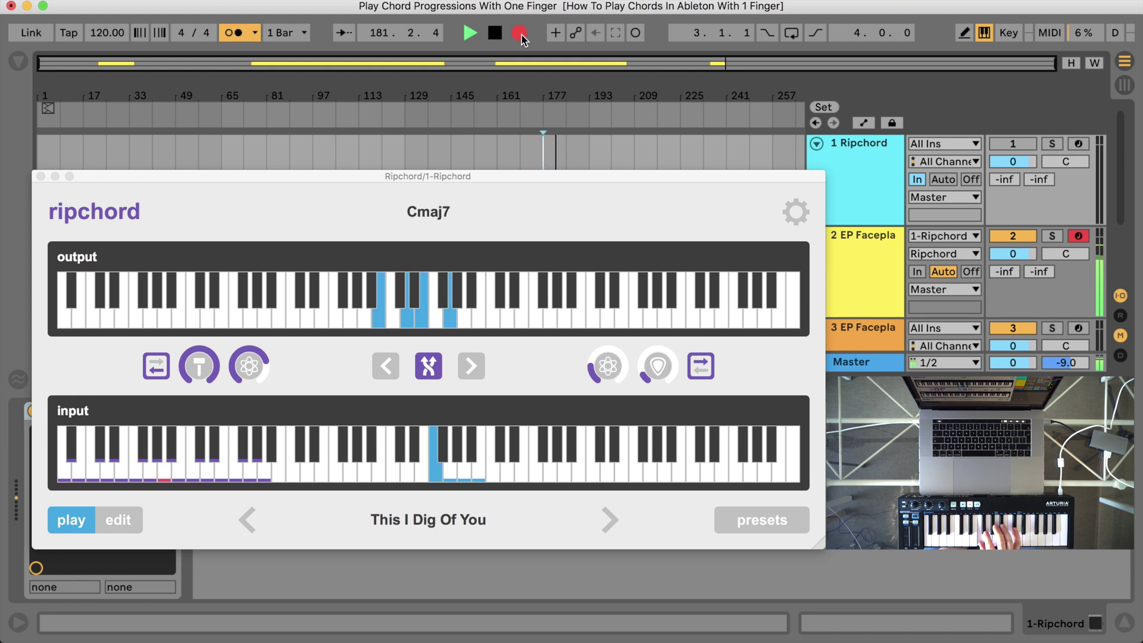
# Stop the transport to end the Ripchord chord recording
pyautogui.click(494, 33)
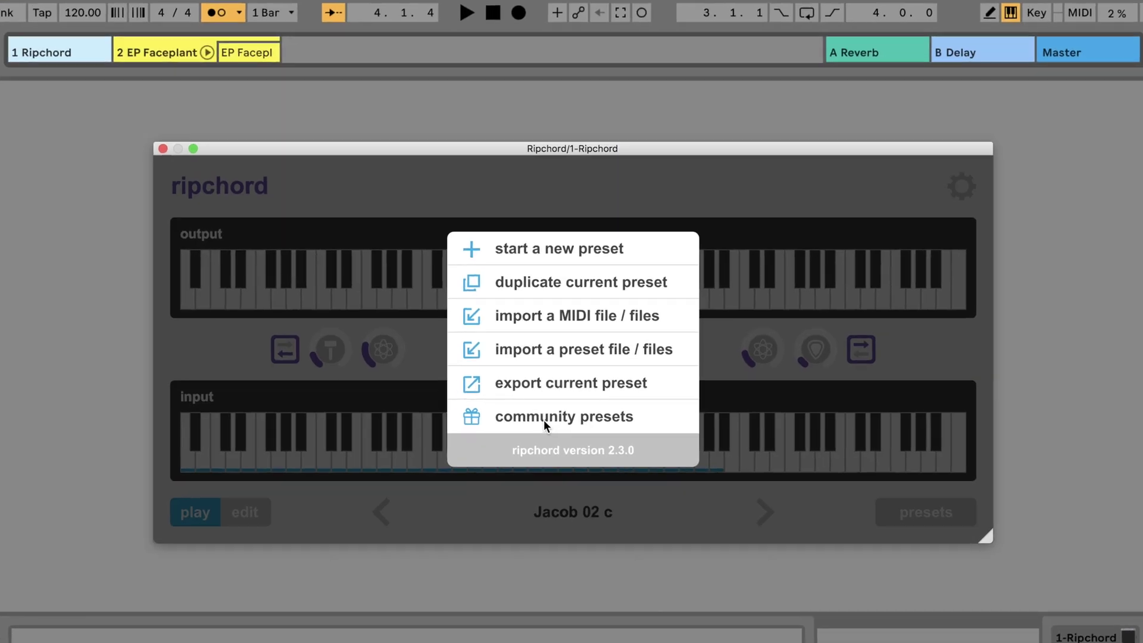
# On trackbout.com/presets, preview Joy Division, then play Stevie Wonder 'Isnt She Lovely' chords like Amaj9 and Emaj13
pyautogui.click(544, 418)
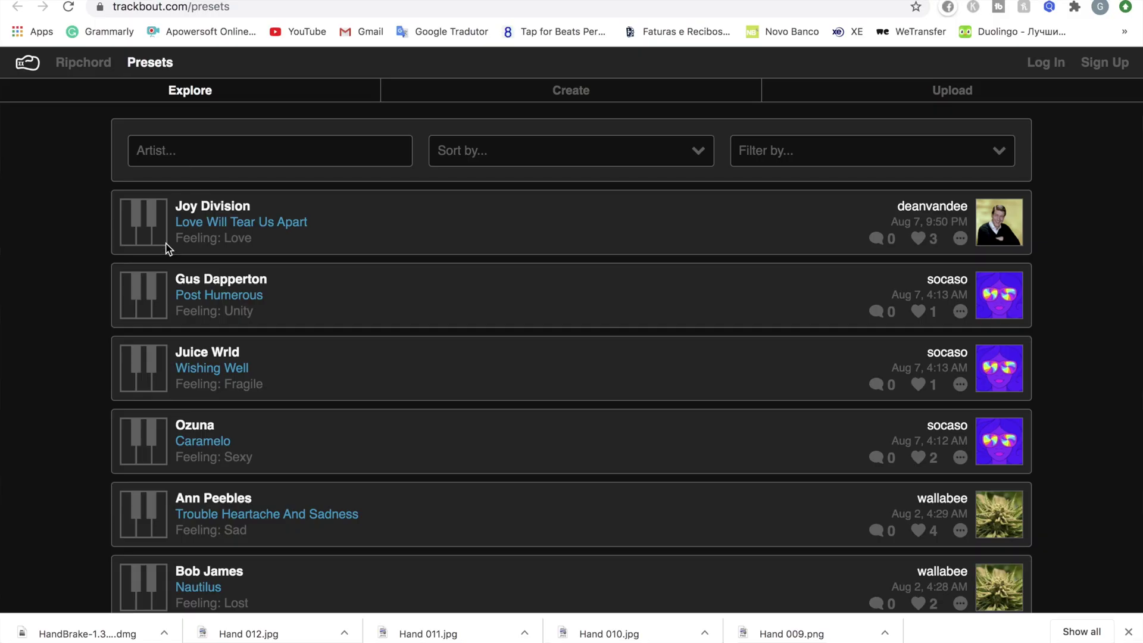
pyautogui.click(147, 237)
pyautogui.scroll(-5, 458, 438)
pyautogui.click(149, 407)
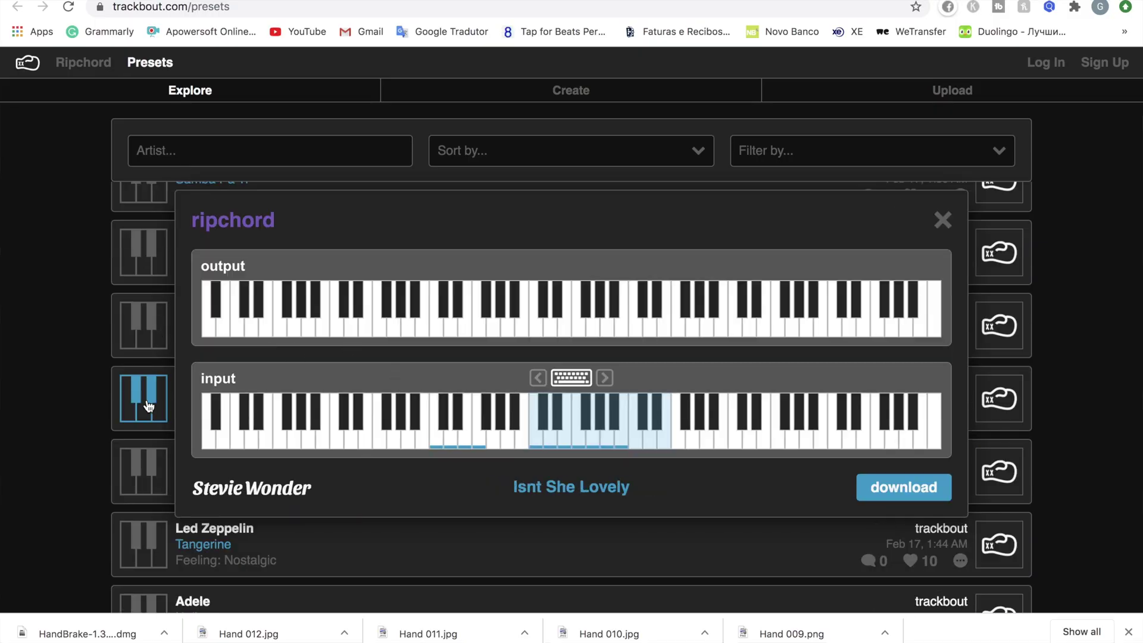
pyautogui.press('h')
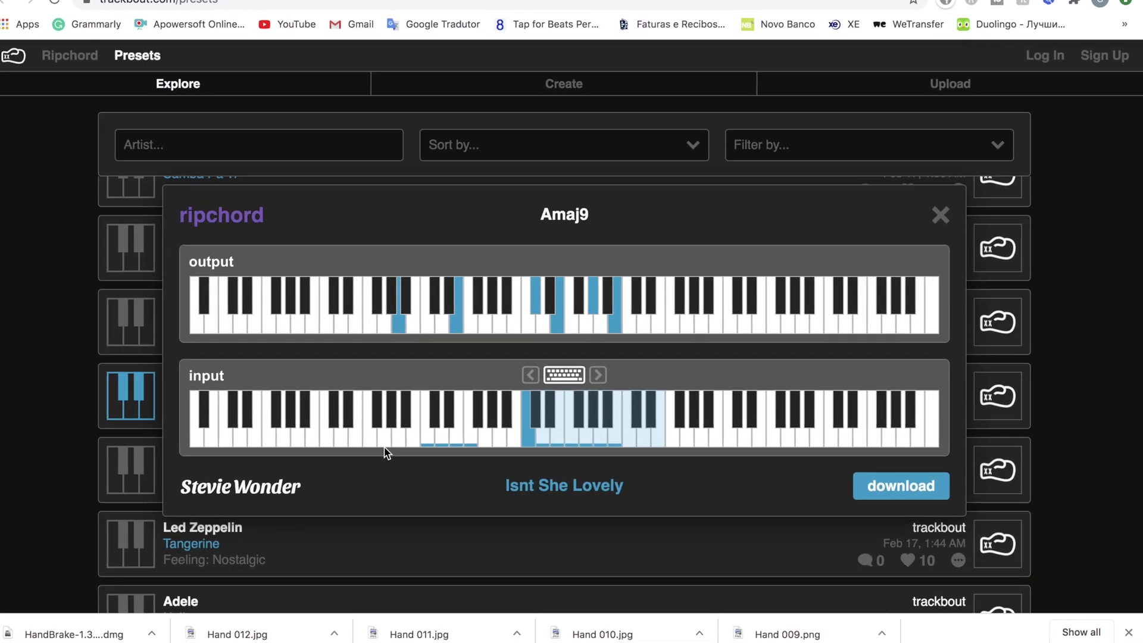
pyautogui.press('e')
pyautogui.press('d')
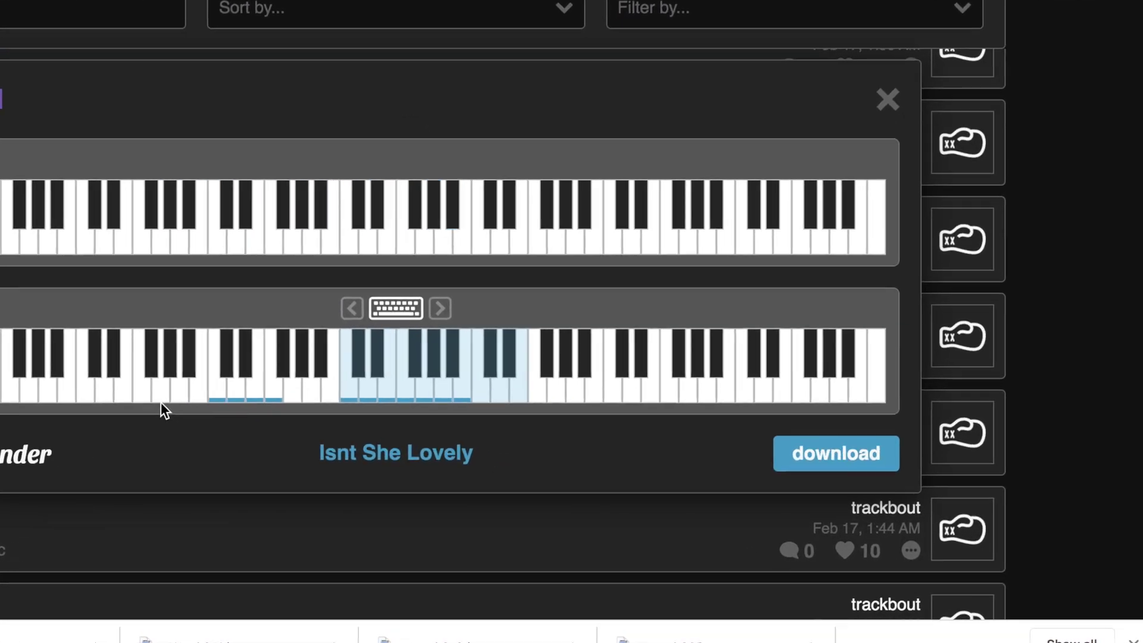